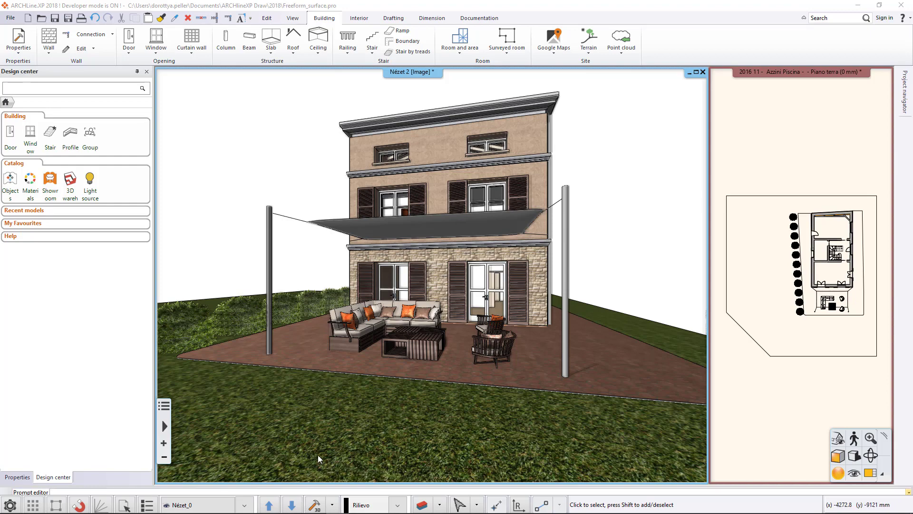
Step: Zoom in on the terrace and delete the existing white freeform awning sail
click(269, 505)
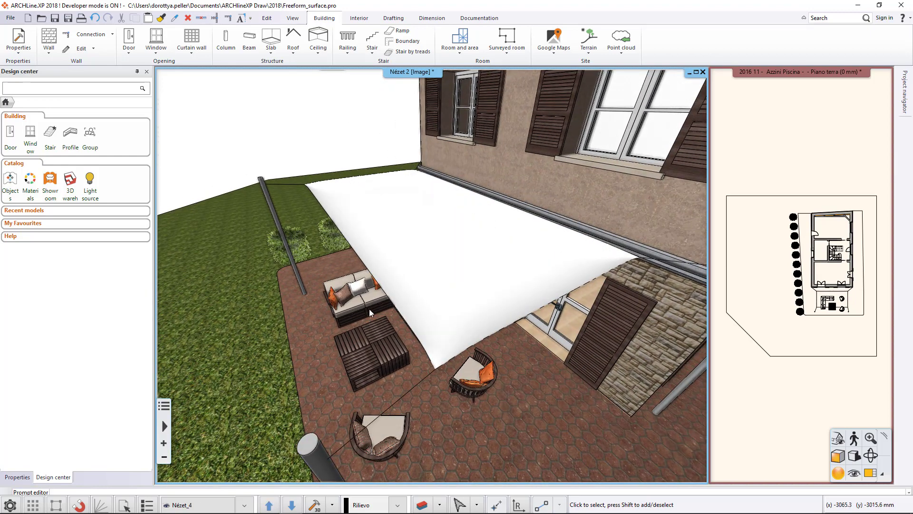
click(381, 274)
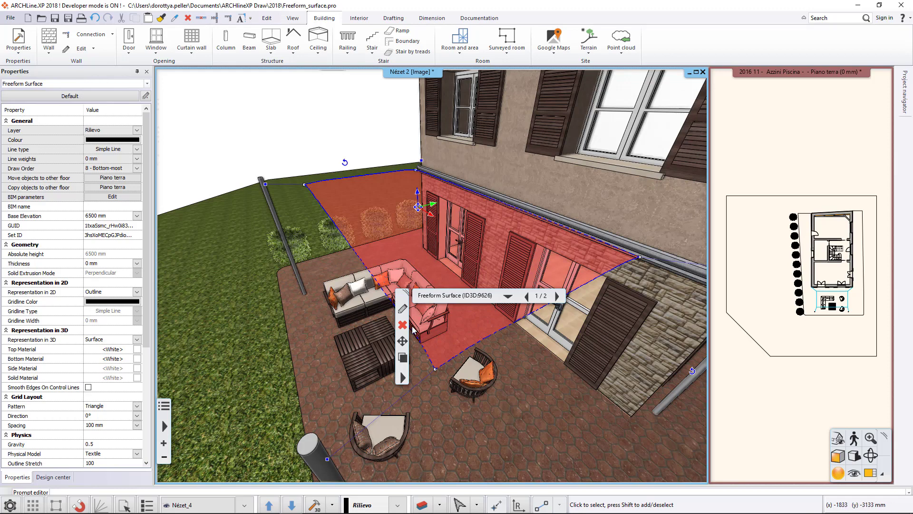
key(Escape)
Step: In plan, draw a Rectangle HV freeform surface about 5886 × 3583 mm over the terrace furniture
click(779, 328)
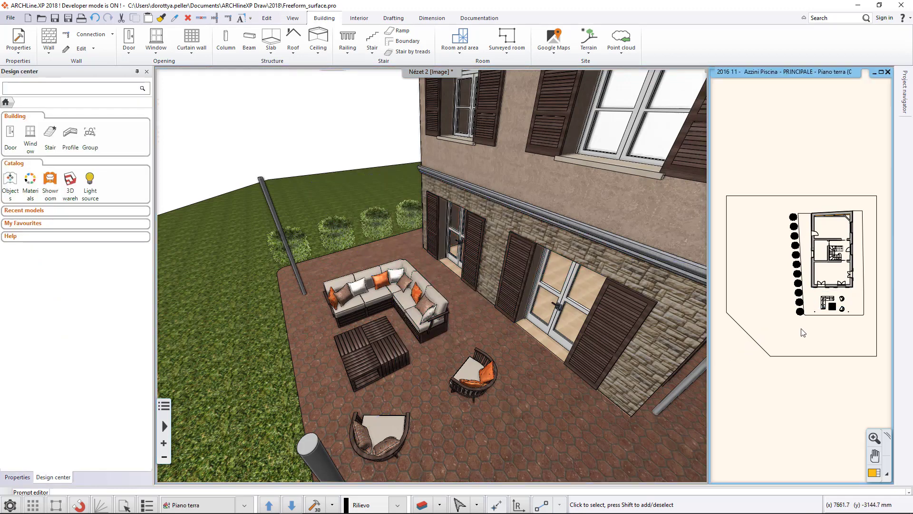
scroll(489, 396, up, 3)
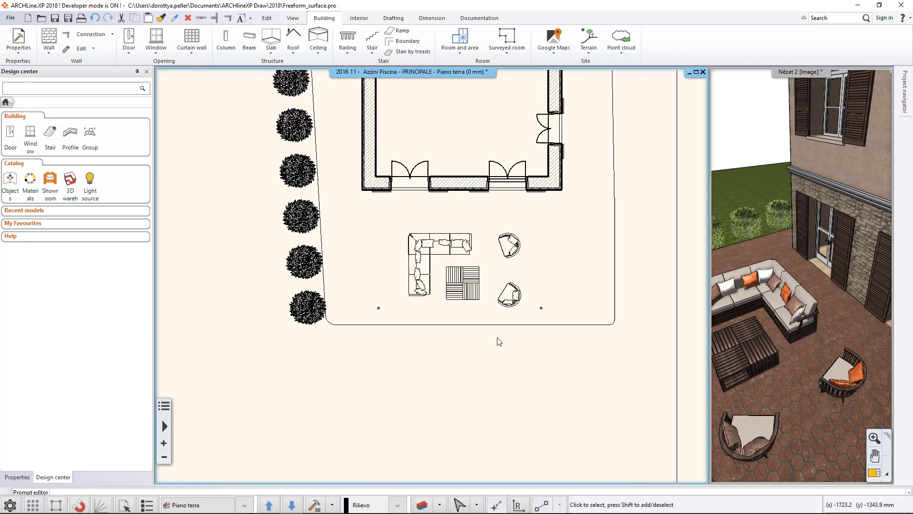
click(292, 42)
mouse_move(316, 260)
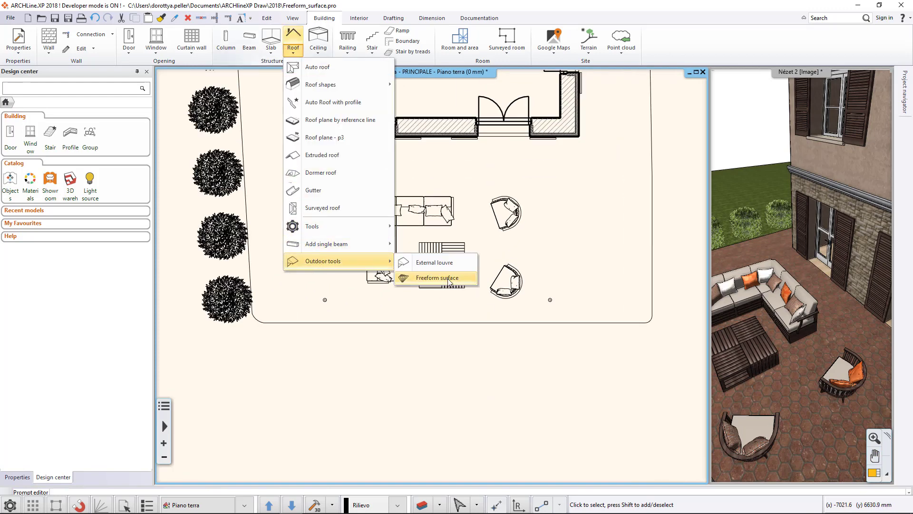
click(430, 280)
click(96, 50)
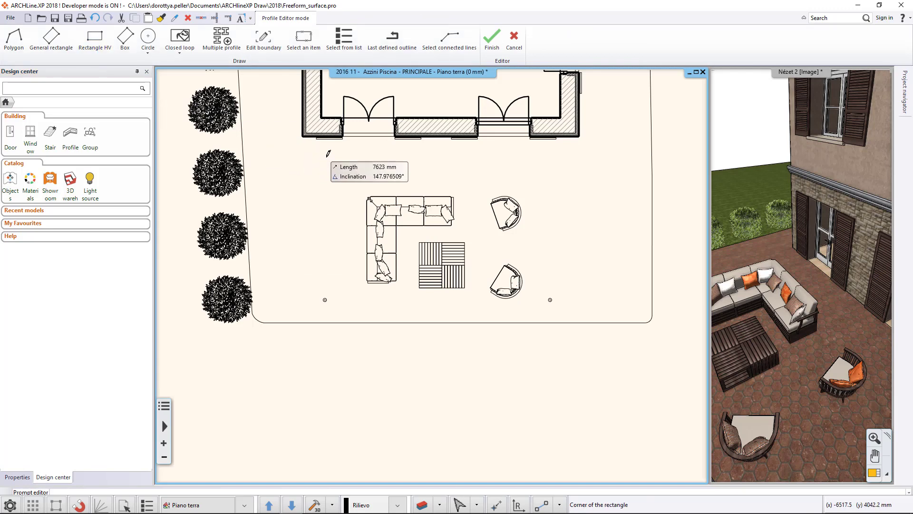
click(333, 155)
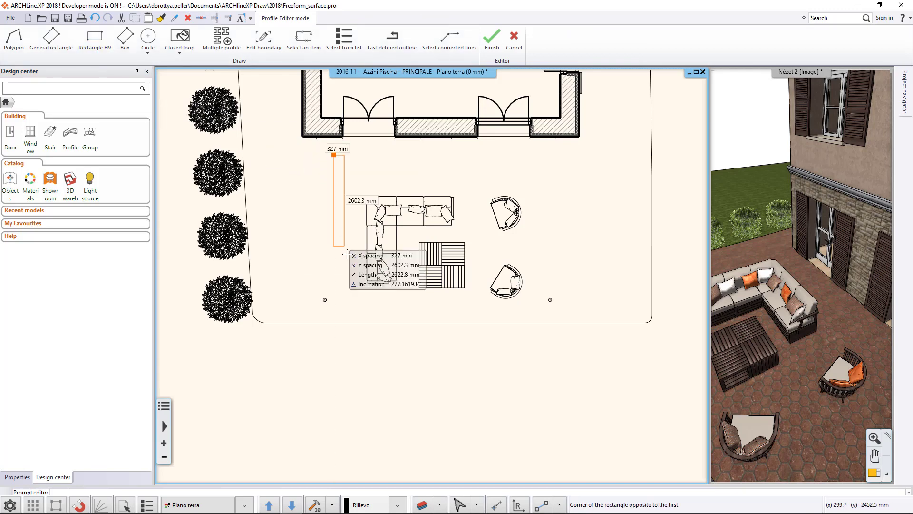
click(541, 282)
Step: Set the new freeform surface's base elevation to 6500 mm
click(540, 249)
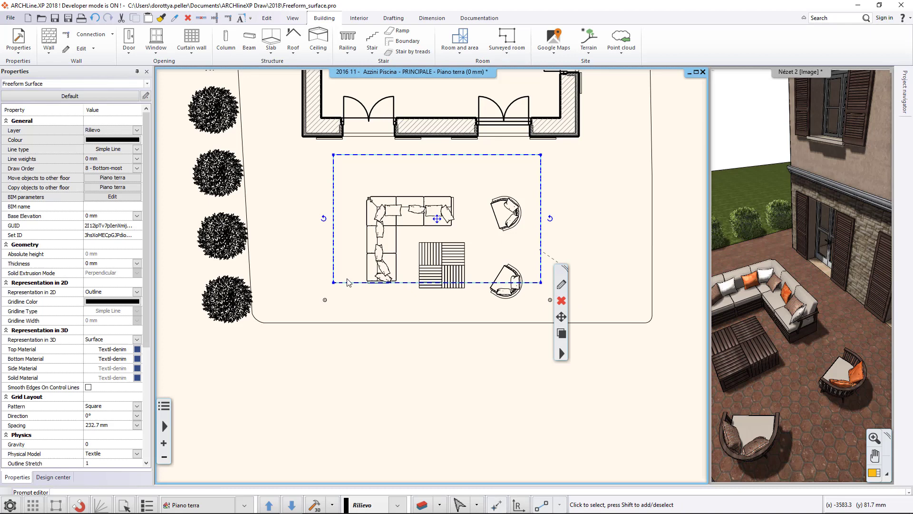
click(113, 217)
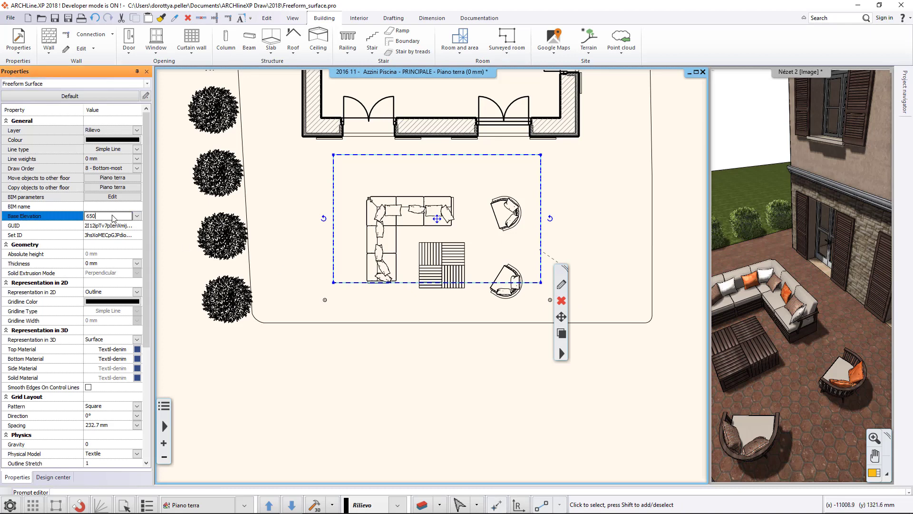
click(389, 341)
Step: Give the surface's top the Bright_white material
click(383, 283)
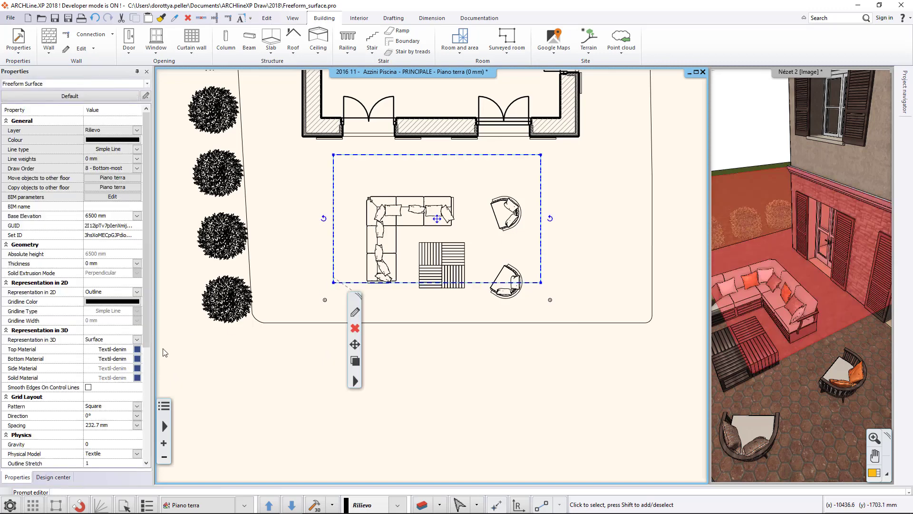
click(137, 349)
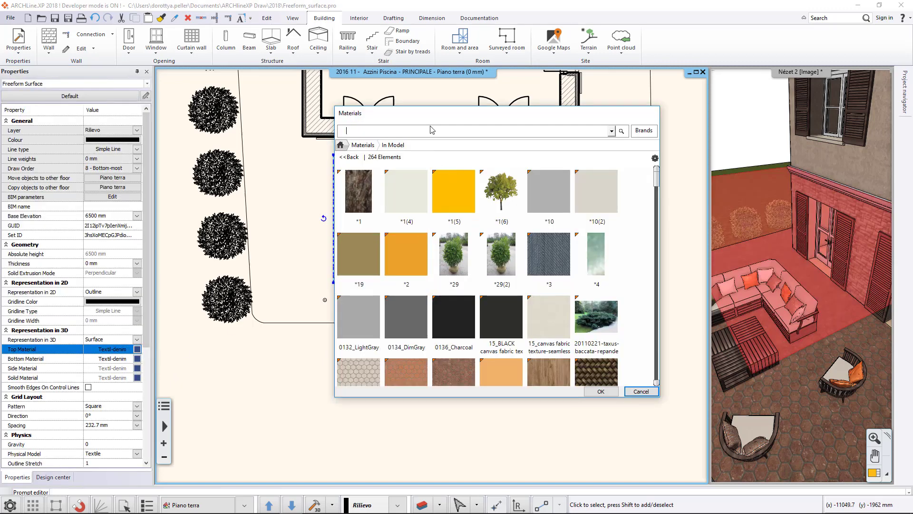
key(Return)
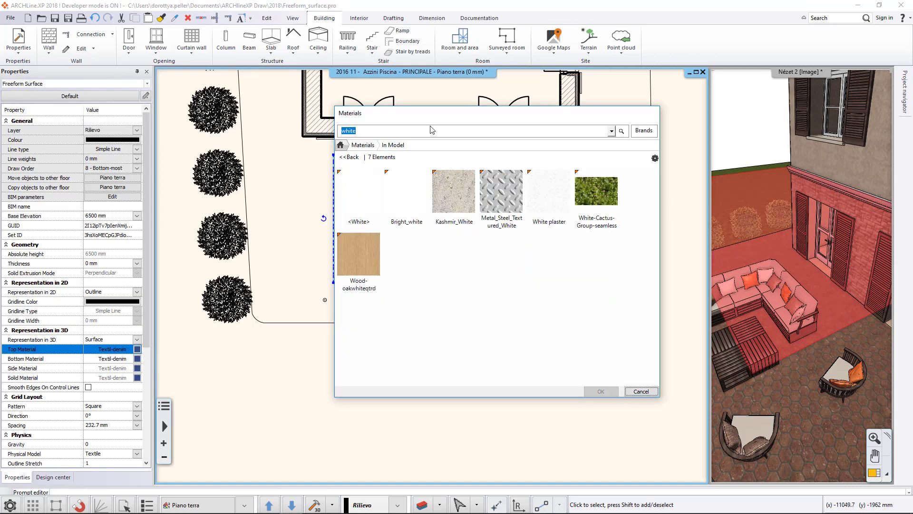
click(416, 196)
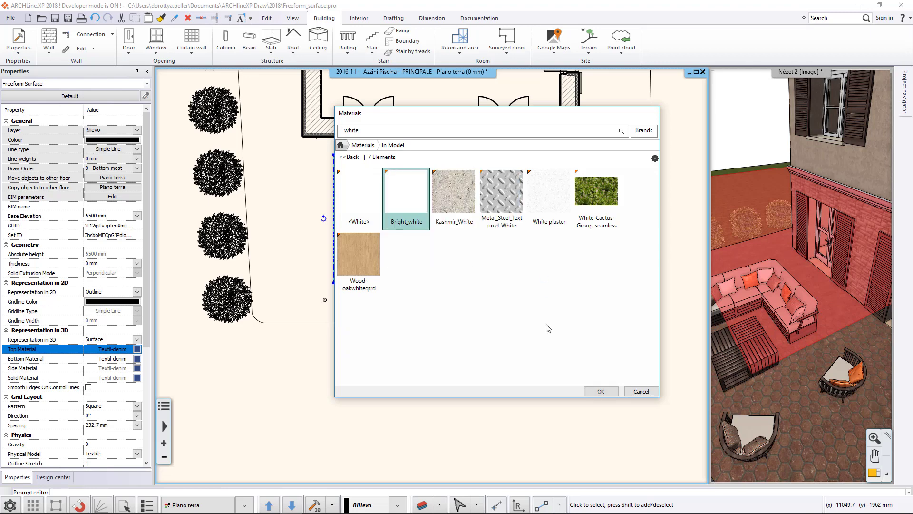
click(589, 391)
click(606, 380)
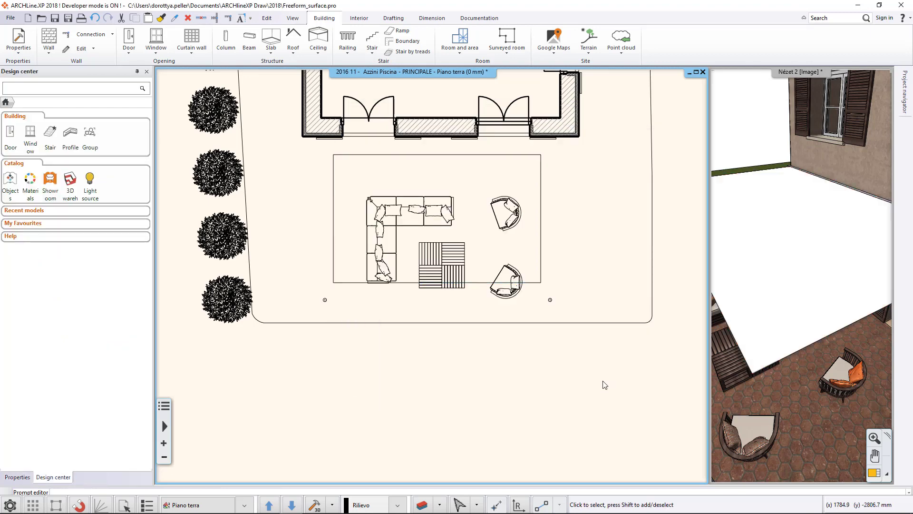
Step: Cable the surface's bottom-right corner to the right column
click(542, 282)
click(541, 282)
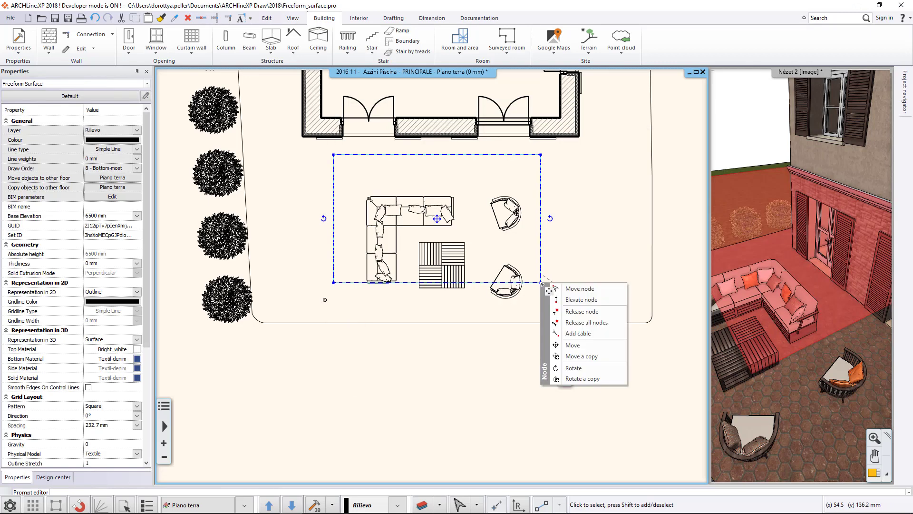
click(580, 333)
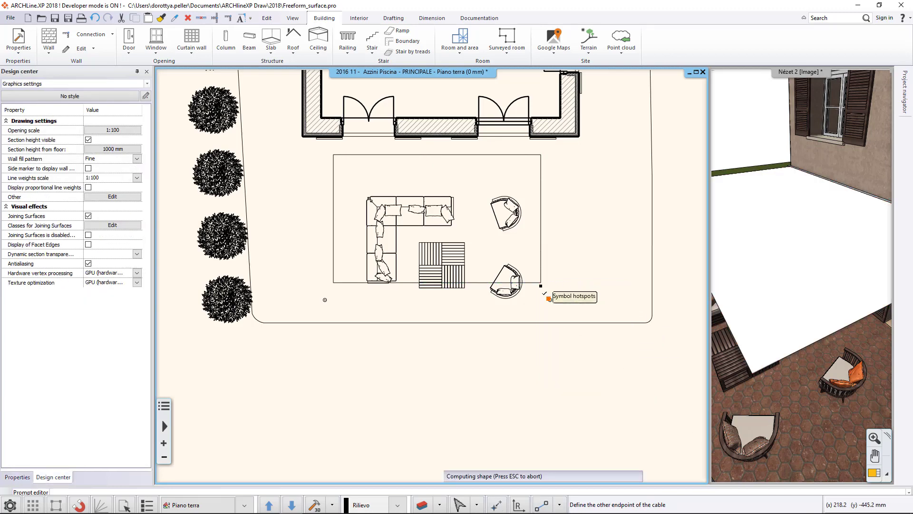
click(549, 299)
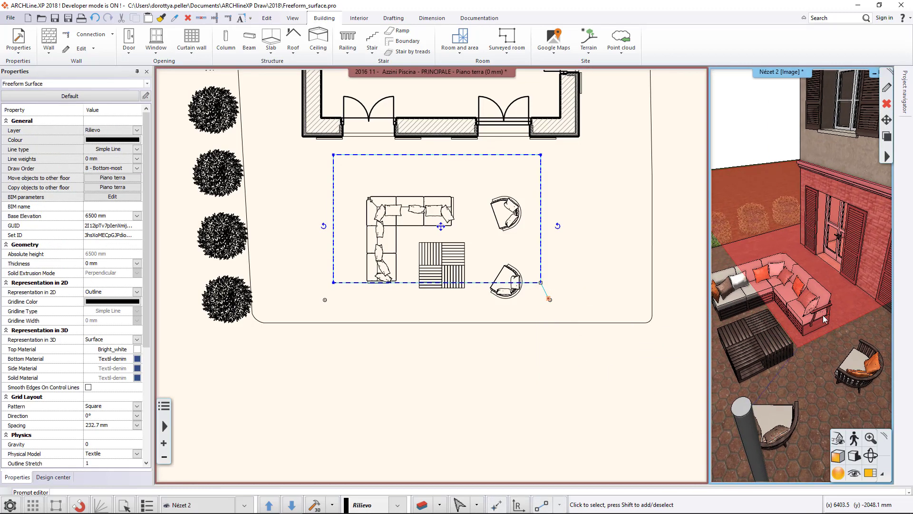
click(766, 407)
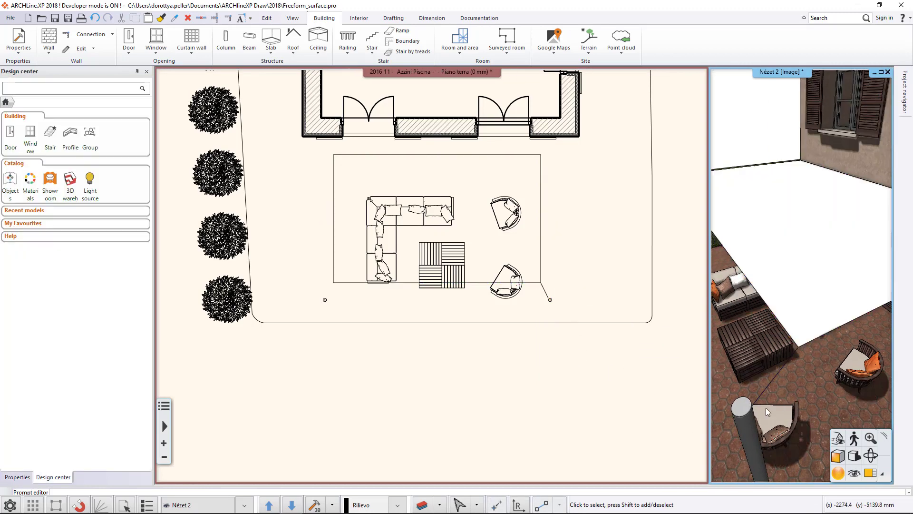
Step: Cable the top-right and top-left corners to the right and left house wall corners
click(545, 186)
right_click(551, 163)
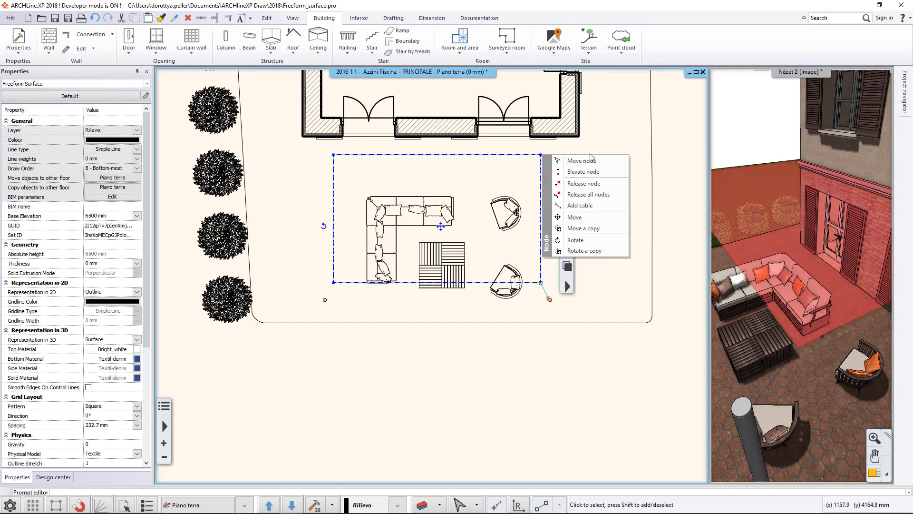
click(590, 195)
click(579, 136)
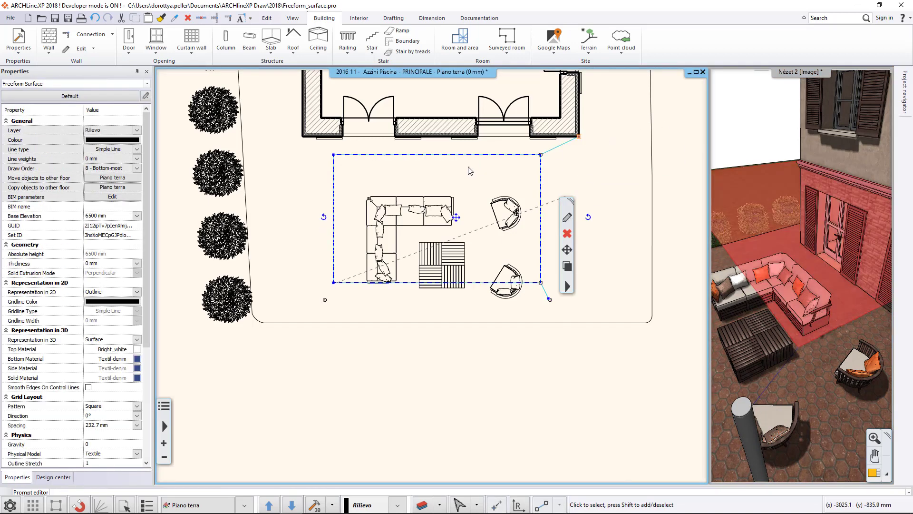
right_click(334, 154)
click(398, 203)
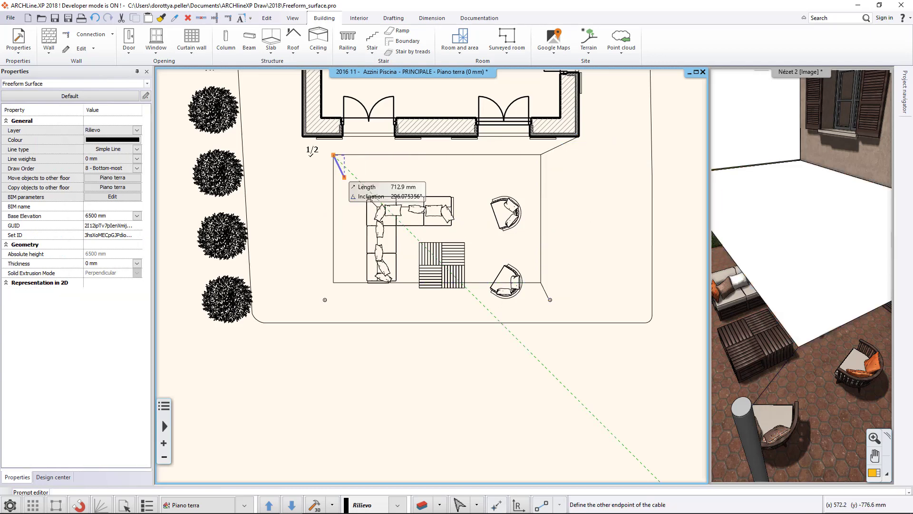
click(300, 136)
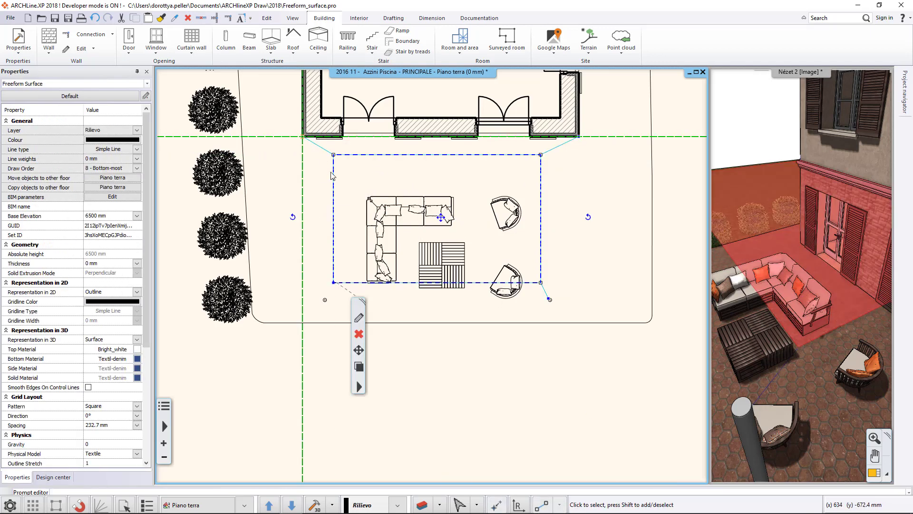
Step: Cable the bottom-left corner to the left column and clear the selection
right_click(334, 282)
click(362, 335)
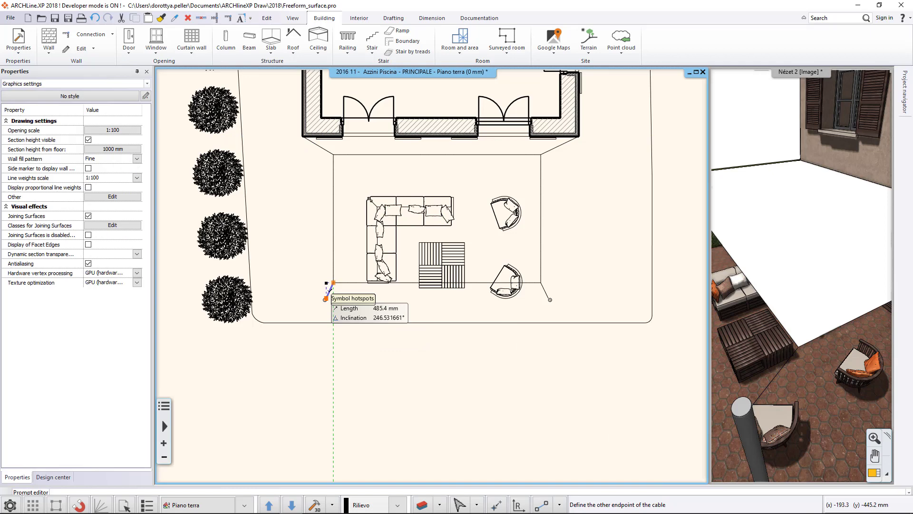
click(325, 299)
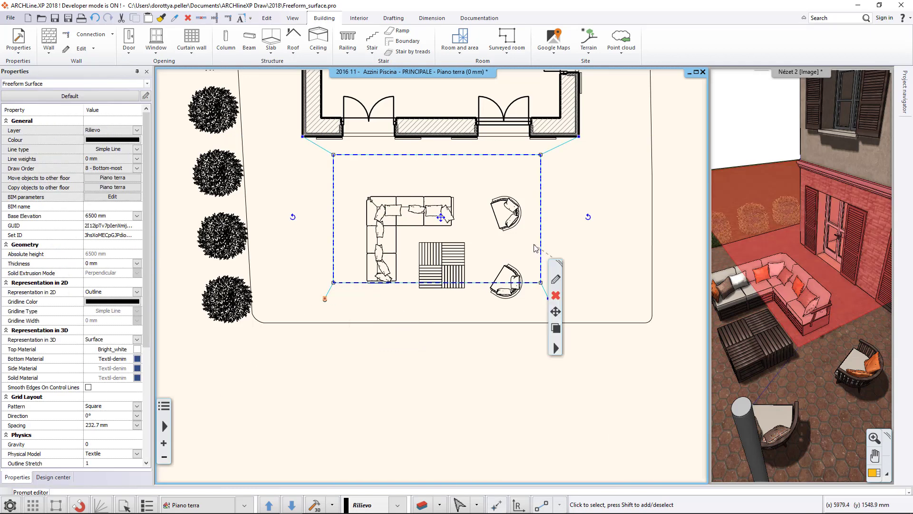
click(674, 238)
key(Escape)
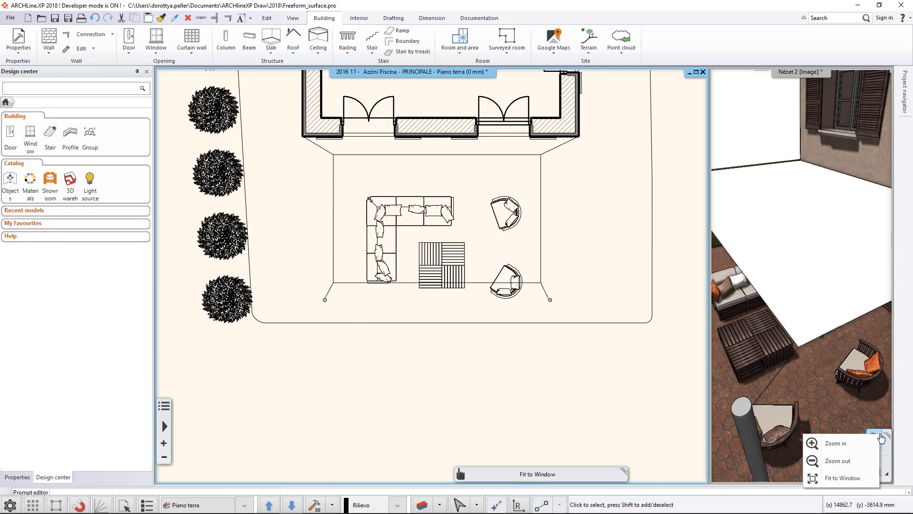
Step: Enlarge the 3D view, orbit across the sail, and select it to show its Properties
click(869, 474)
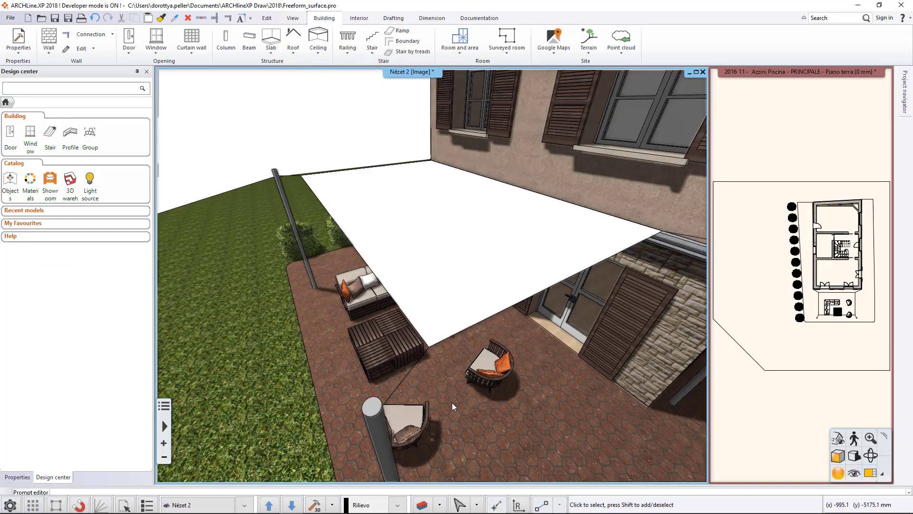
middle_drag(469, 390, 420, 392)
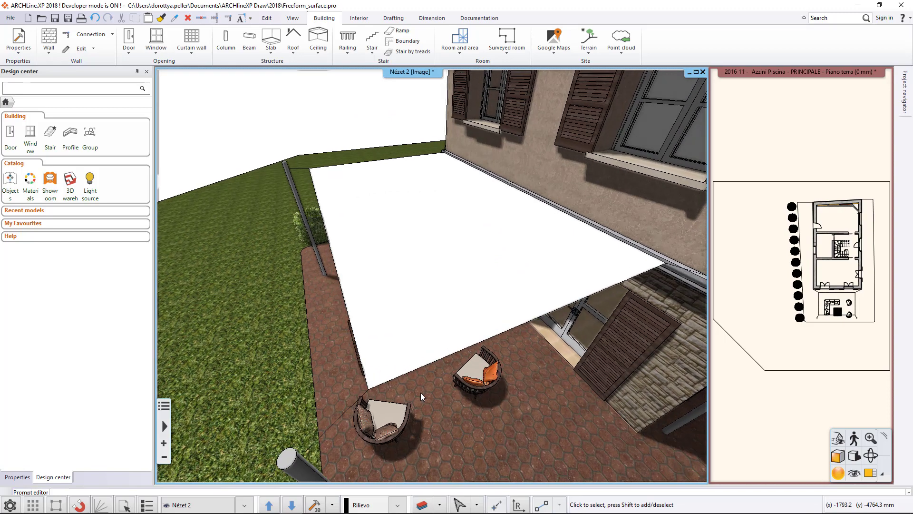
click(415, 299)
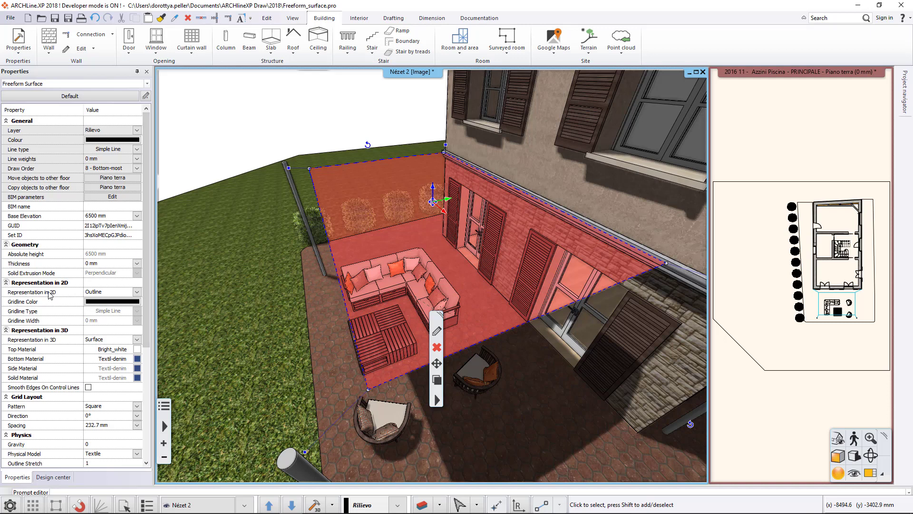
click(137, 292)
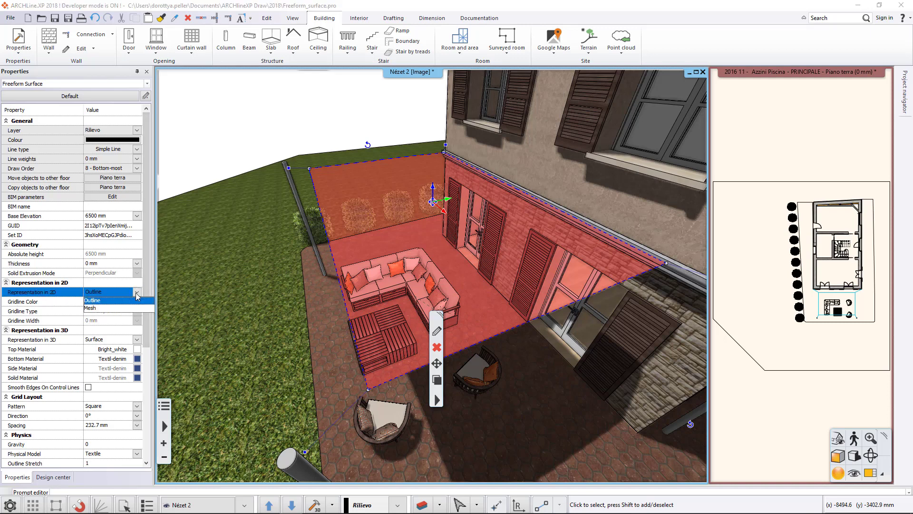
click(114, 335)
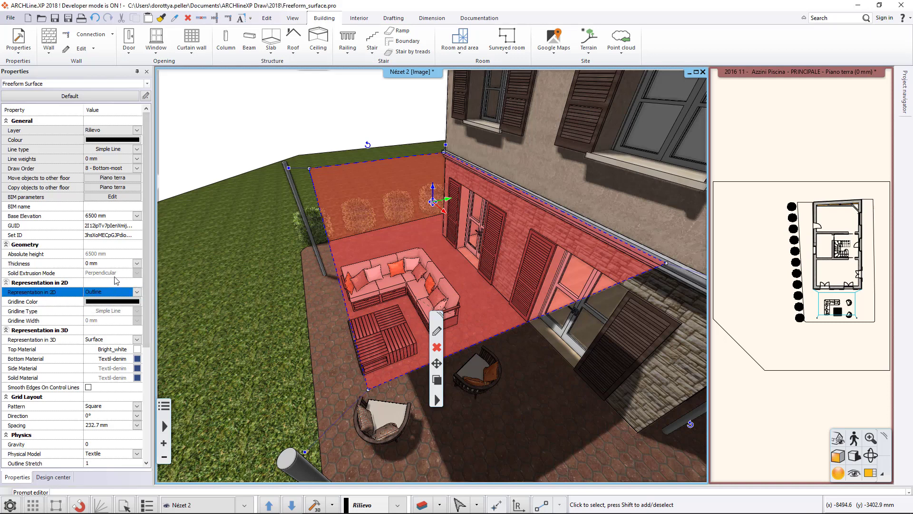
scroll(117, 280, down, 3)
click(137, 253)
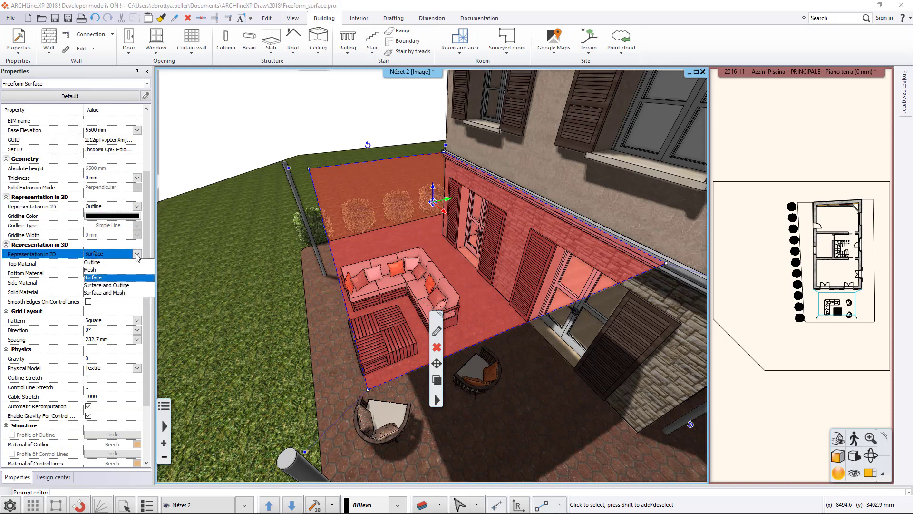
click(113, 278)
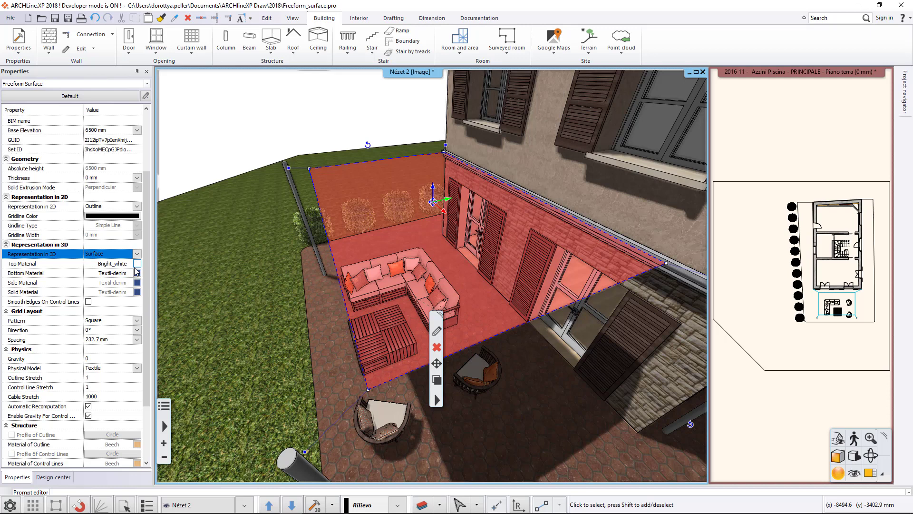
scroll(135, 300, down, 1)
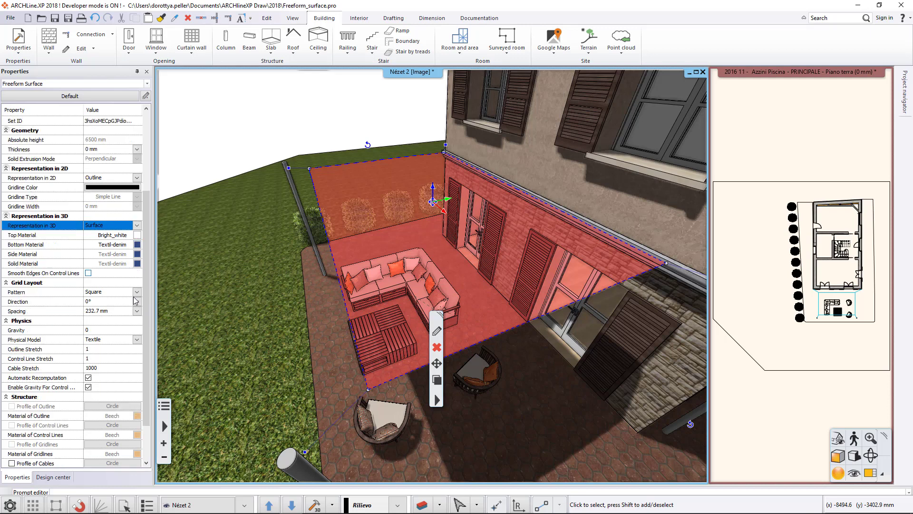
Step: Try the Membrane physical model on the sail, then set it back to Textile
click(137, 339)
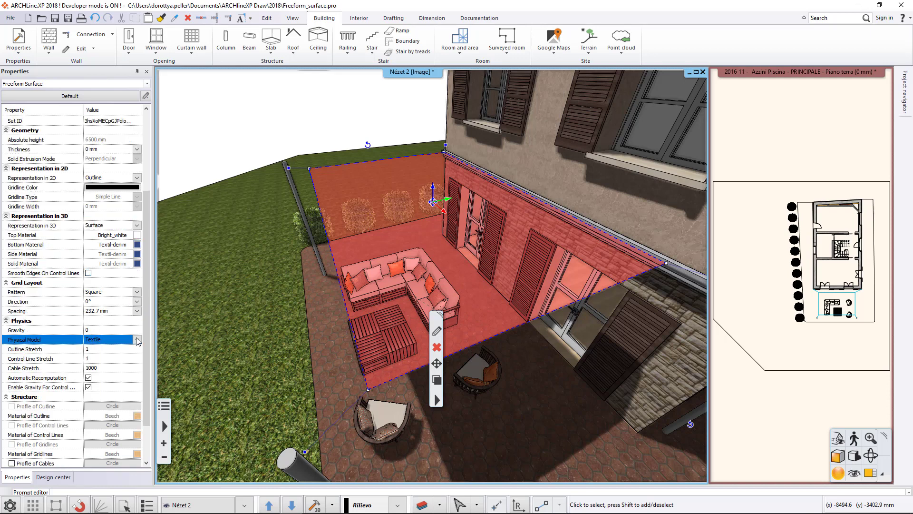
click(138, 349)
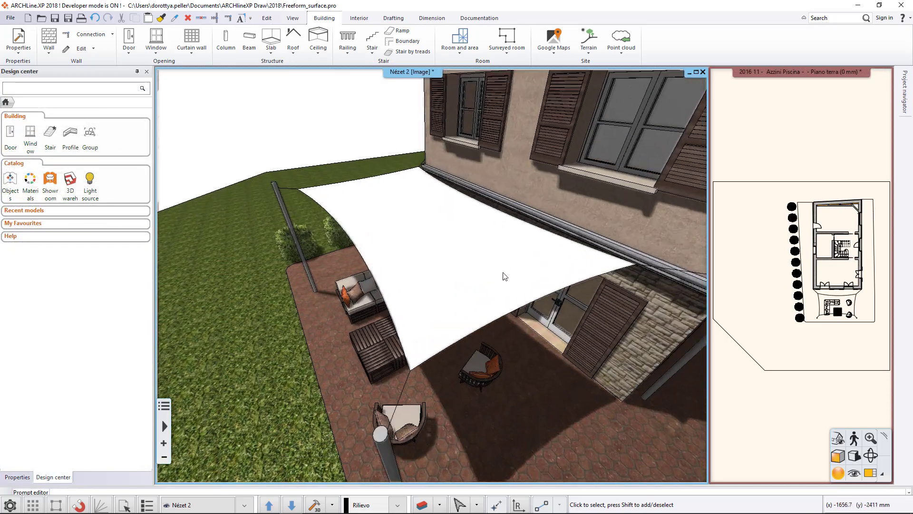
click(503, 275)
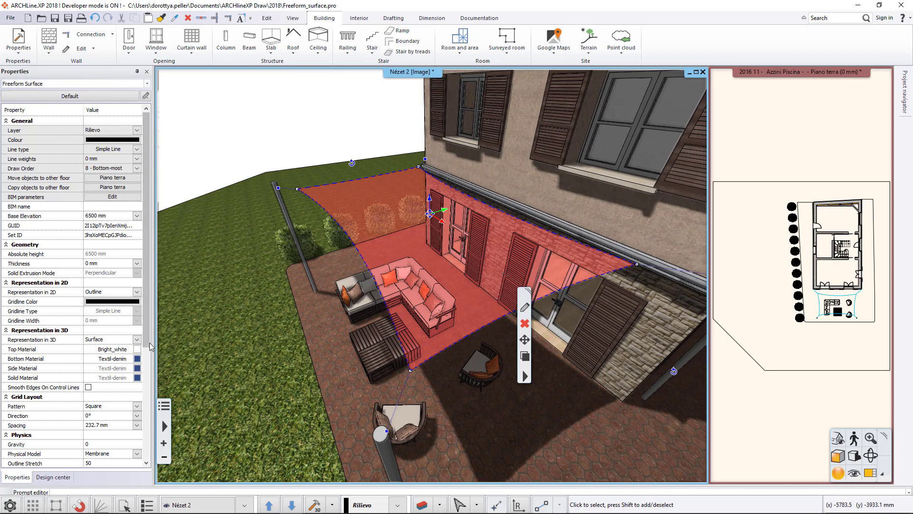
scroll(136, 360, down, 2)
scroll(136, 360, down, 2)
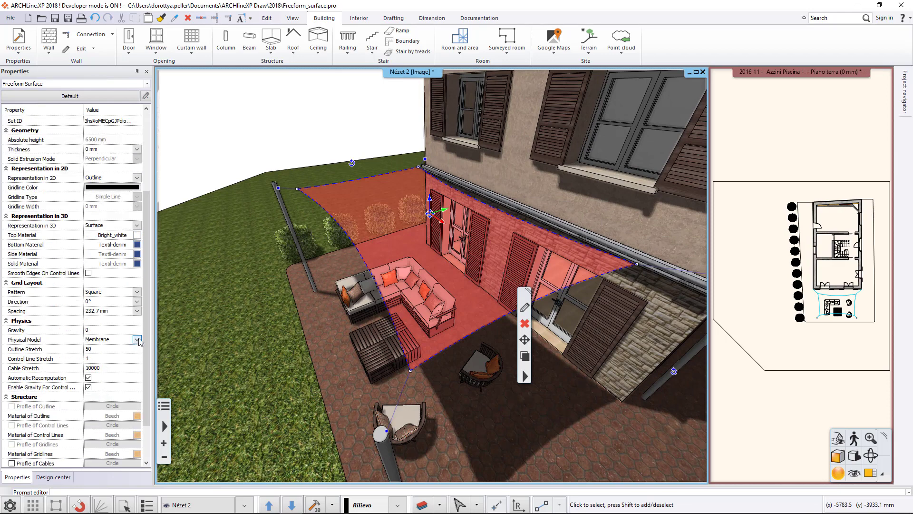
click(137, 339)
click(114, 356)
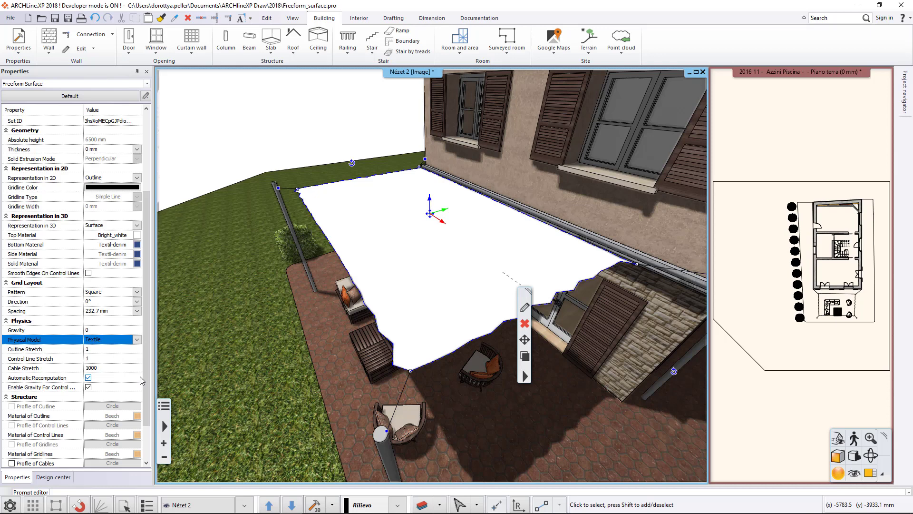
Step: Set the sail's Gravity to 0.5 and Outline Stretch to 100
click(113, 330)
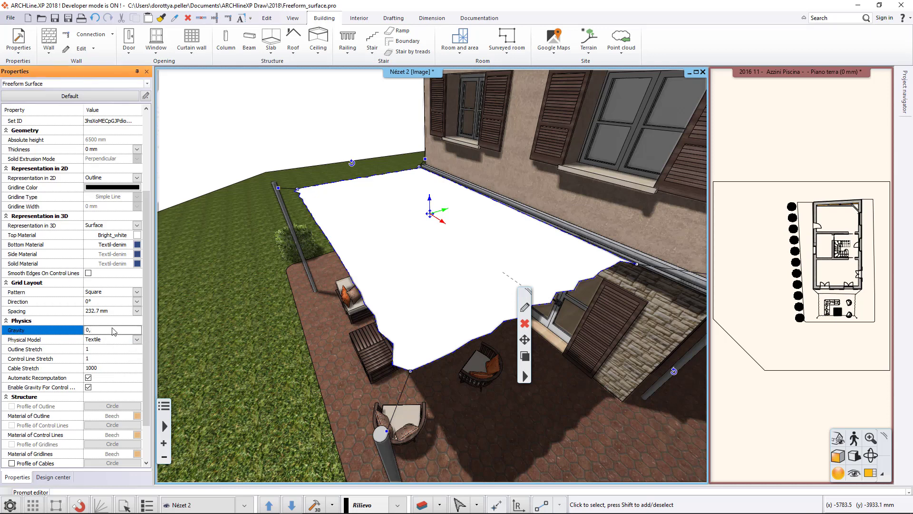
text(0,5)
click(95, 349)
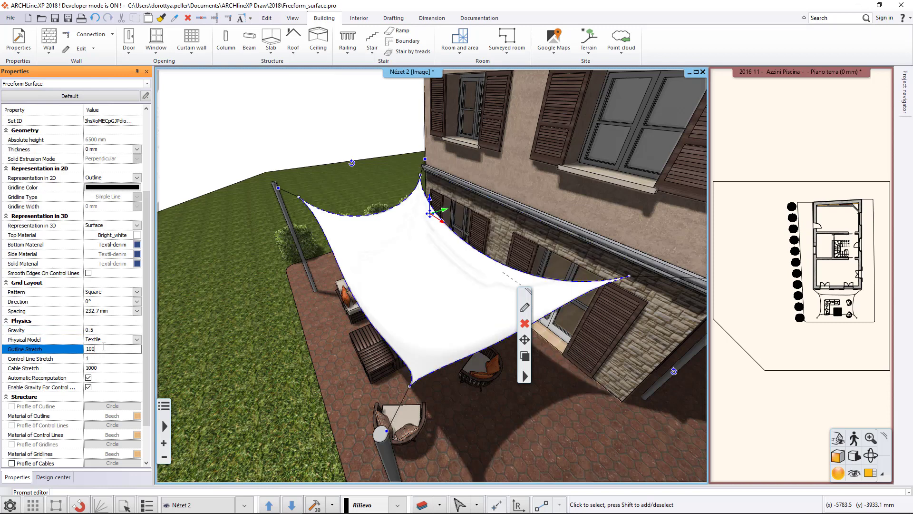
text(100)
key(Return)
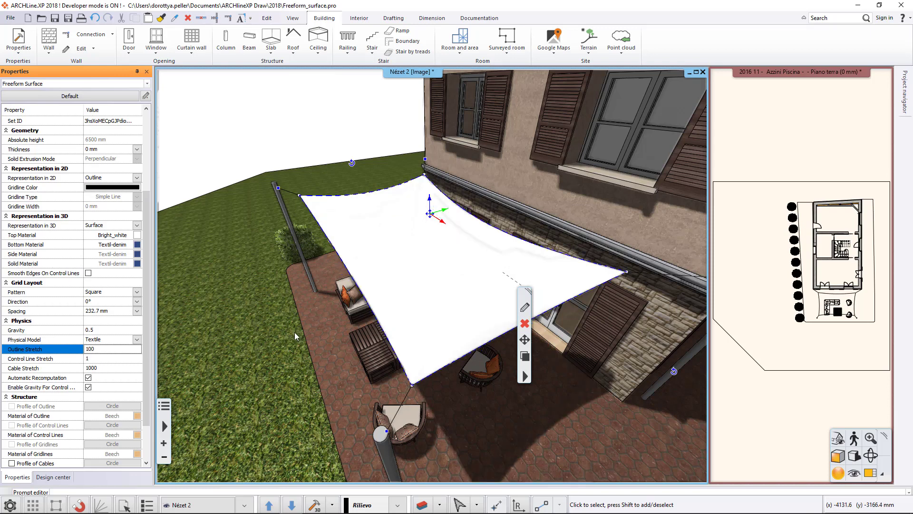
Step: Enable Profile of Cables and give the cables the 15_BLACK canvas fabric texture-seamless material
scroll(34, 353, down, 2)
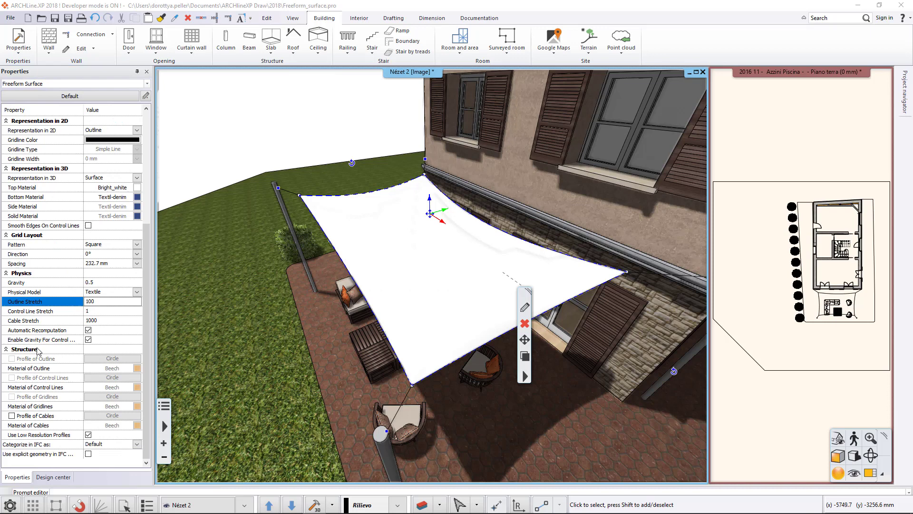
click(11, 416)
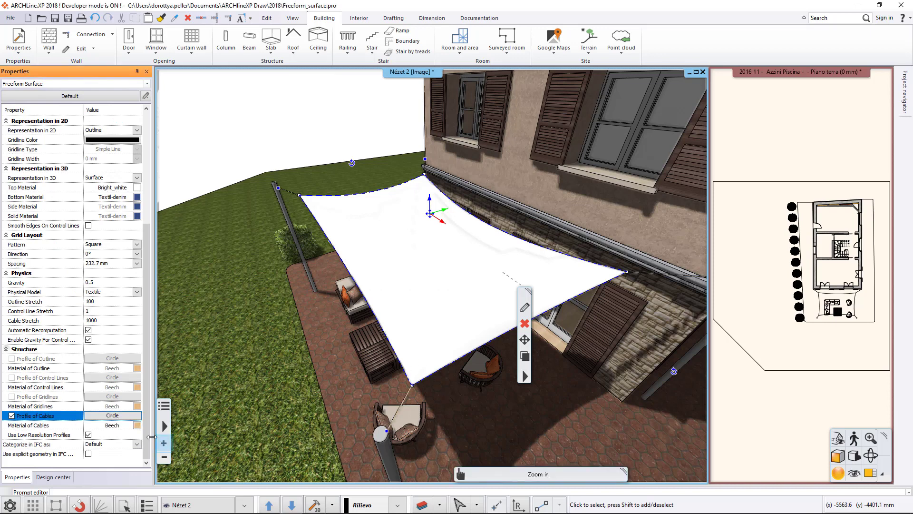
click(137, 426)
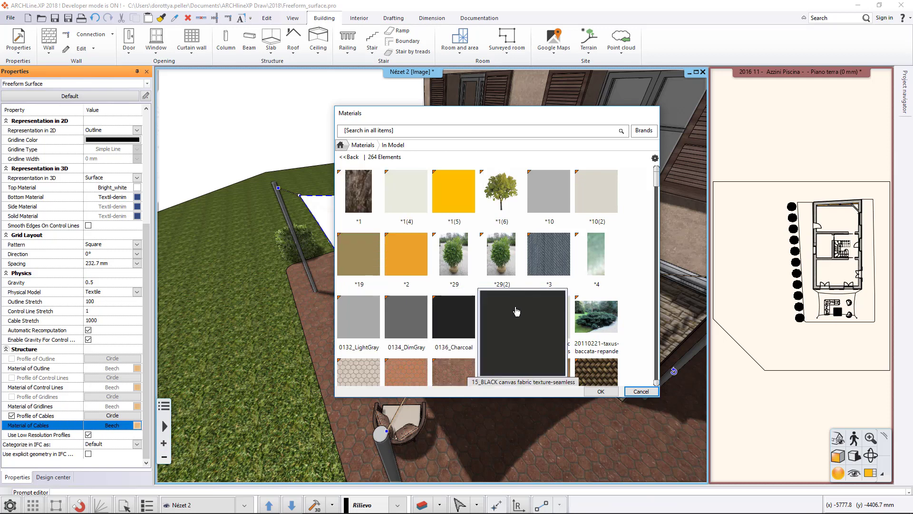
click(504, 317)
click(600, 391)
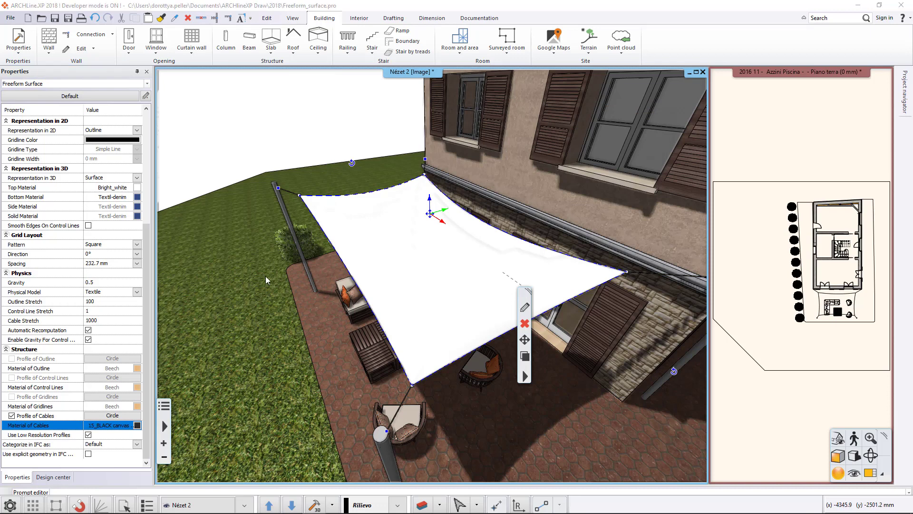
Step: Set the sail's 3D representation to Mesh and enable Circle profiles on its gridlines
click(137, 177)
click(111, 194)
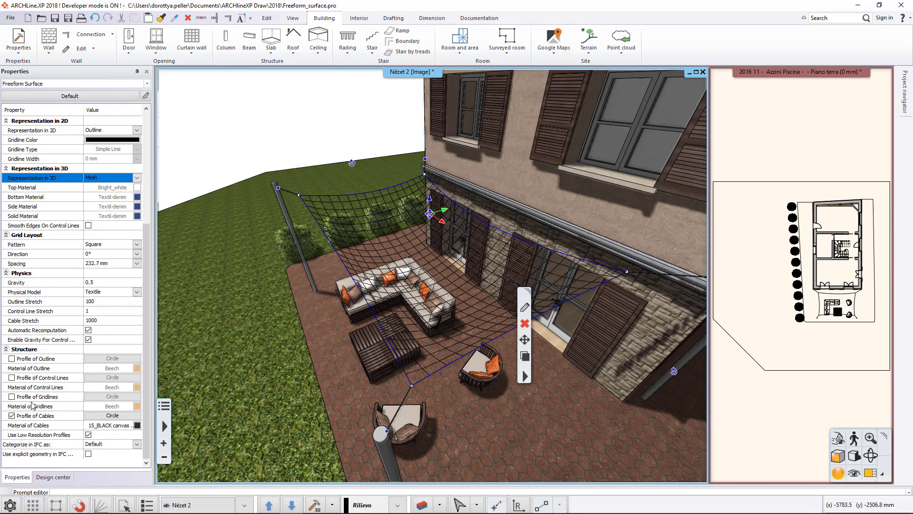
click(12, 397)
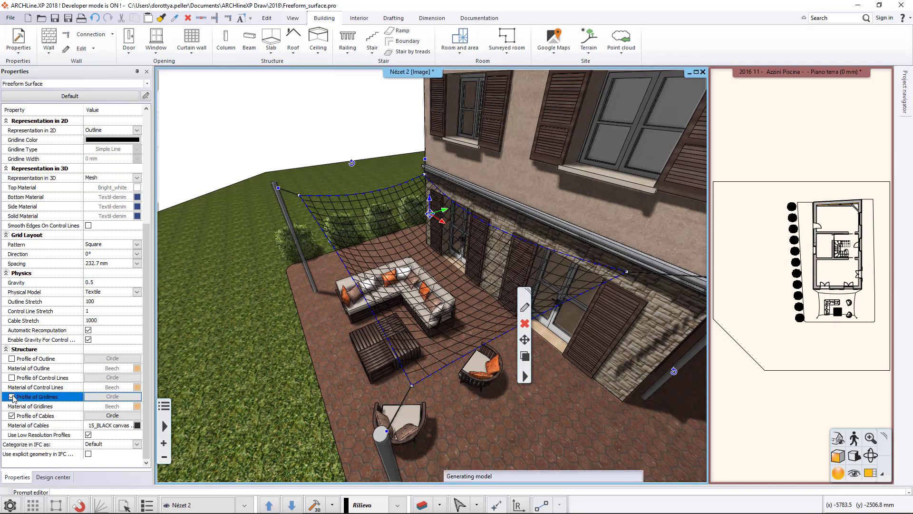
scroll(429, 345, up, 5)
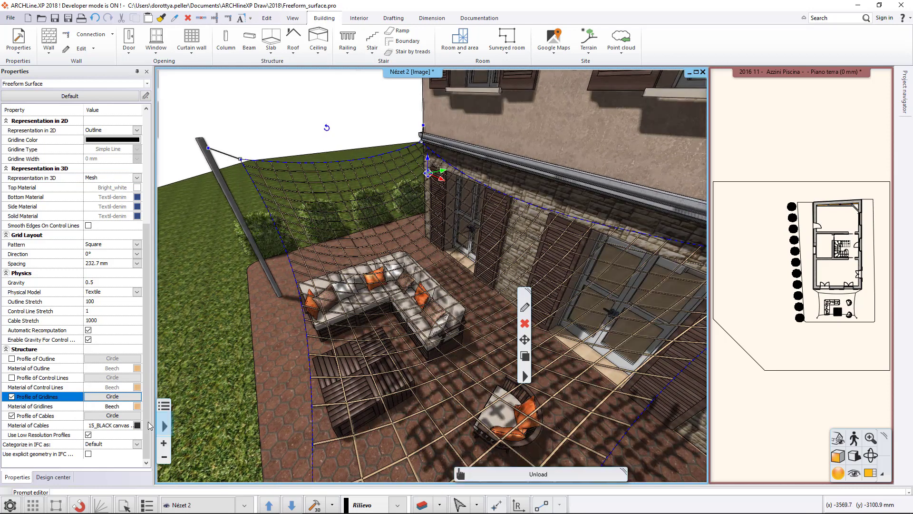
click(113, 397)
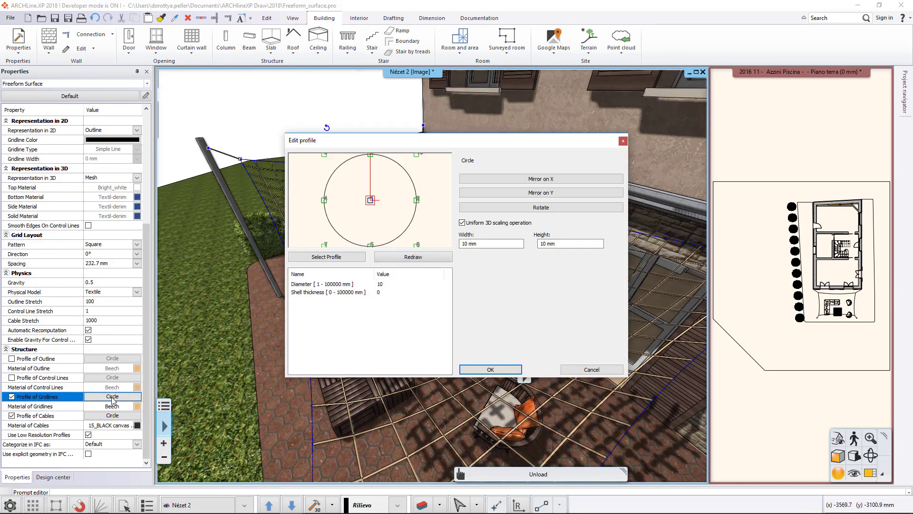
Step: Change the gridline profile to Rectangle Simple, 20 mm wide and 1 mm high, non-uniformly scaled
click(328, 259)
scroll(380, 257, down, 3)
click(456, 273)
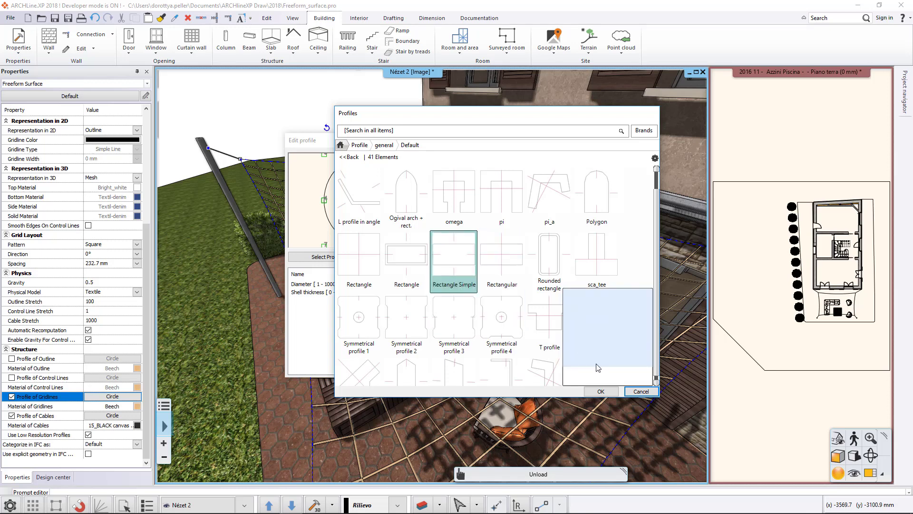
click(595, 390)
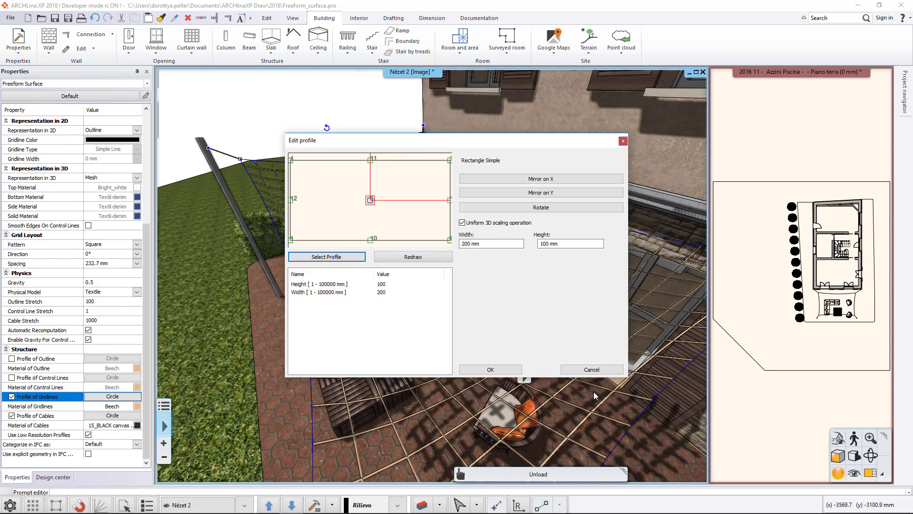
click(469, 244)
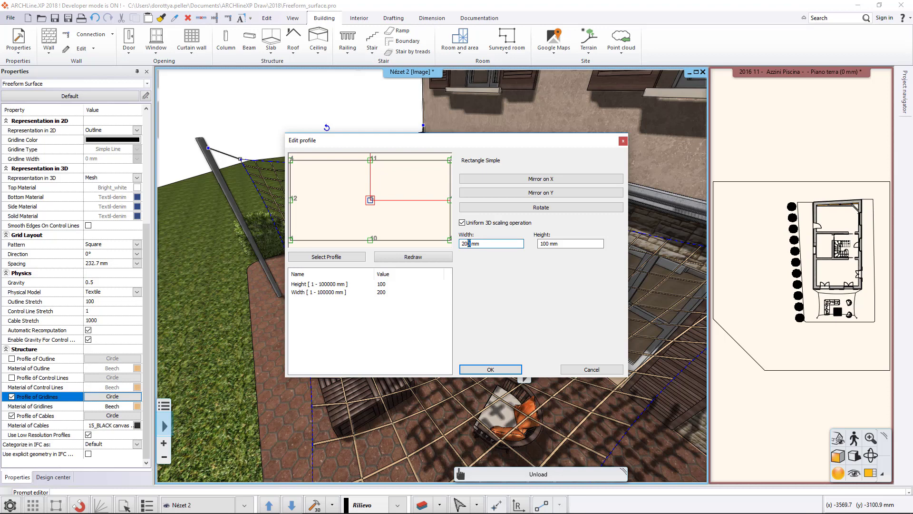
double_click(548, 243)
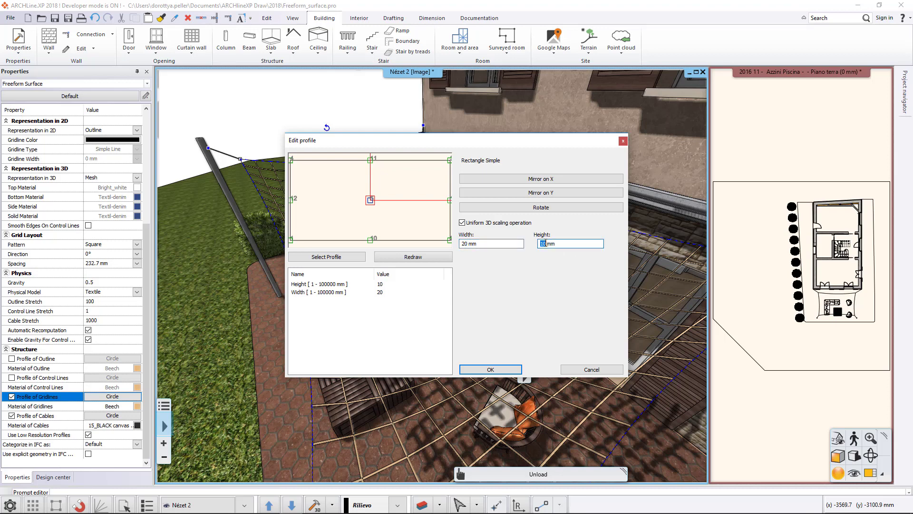
click(462, 223)
double_click(544, 243)
text(1)
click(492, 244)
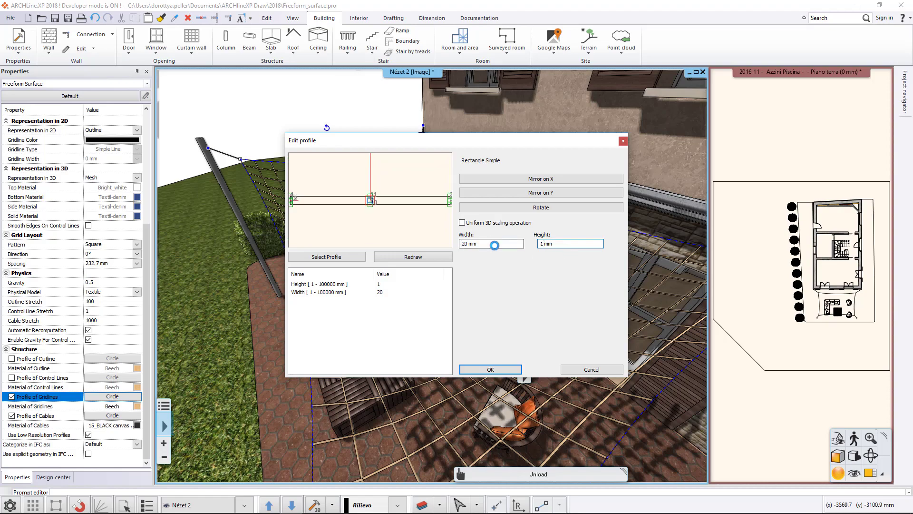
click(496, 371)
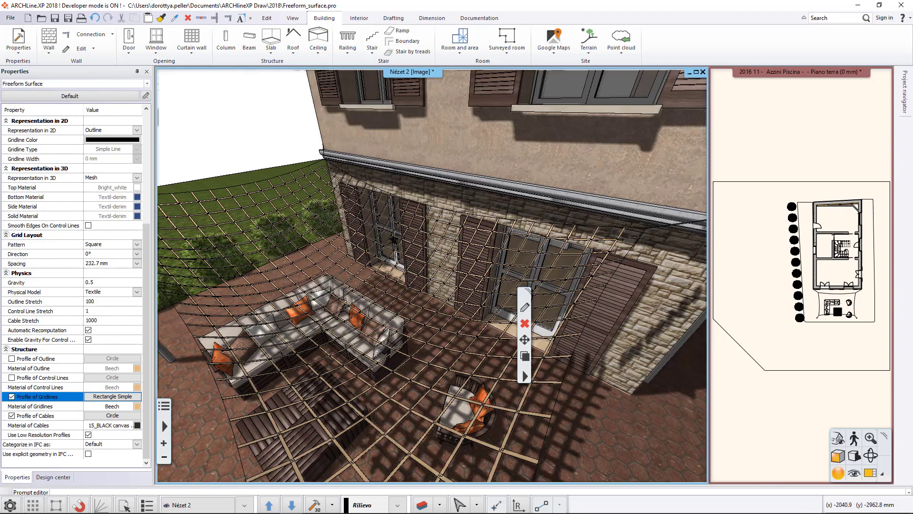
Step: Apply the 15_BLACK canvas fabric material to the net's gridlines and orbit to inspect it
middle_drag(468, 380, 499, 382)
click(137, 406)
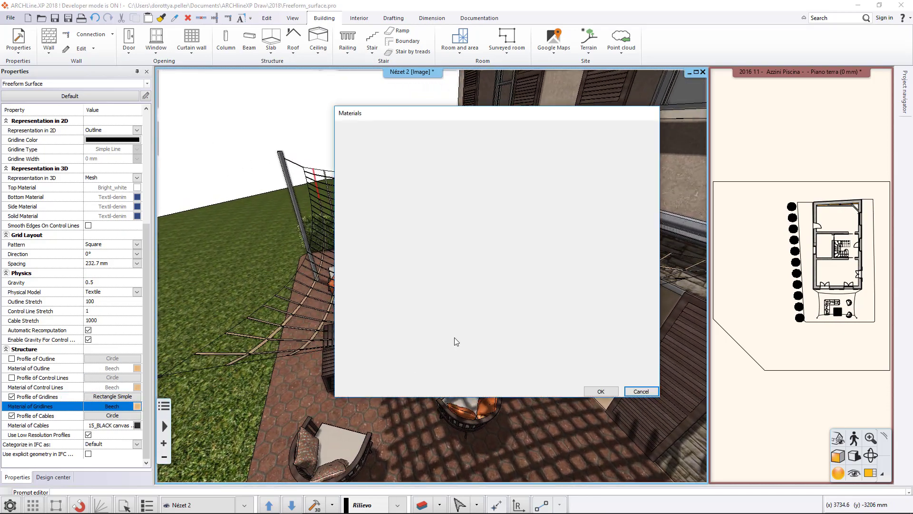
click(501, 314)
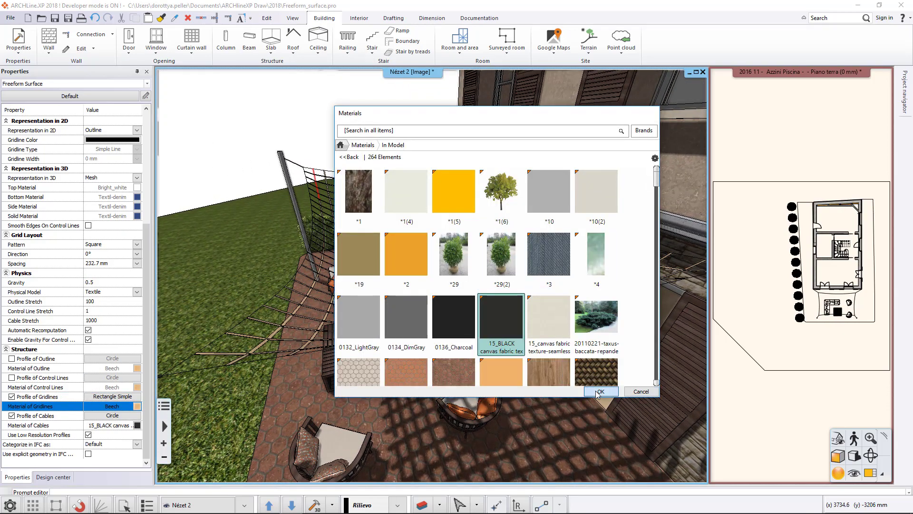
click(598, 392)
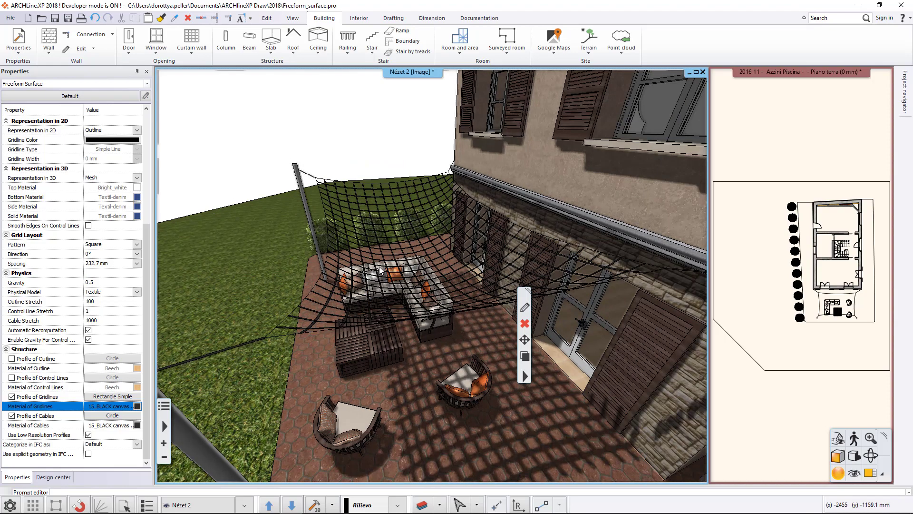
mouse_move(380, 269)
middle_down()
mouse_move(396, 272)
mouse_move(381, 269)
middle_up()
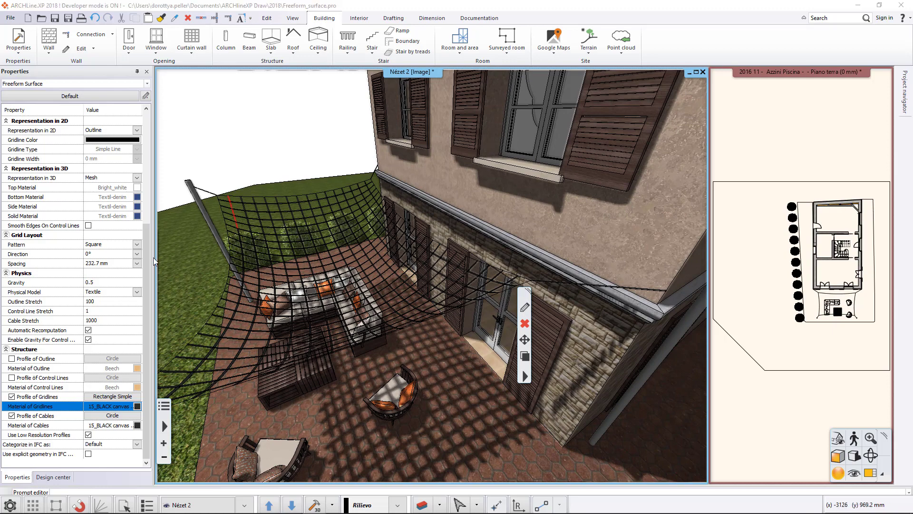
Step: Try the net's Triangle, Monodirectional (45°), Rectangle and Empty grid patterns
scroll(109, 301, up, 2)
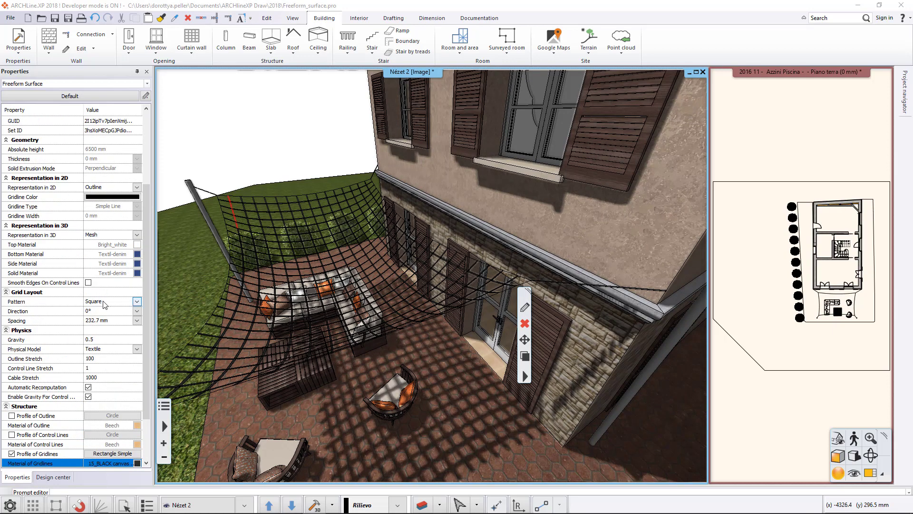
click(137, 302)
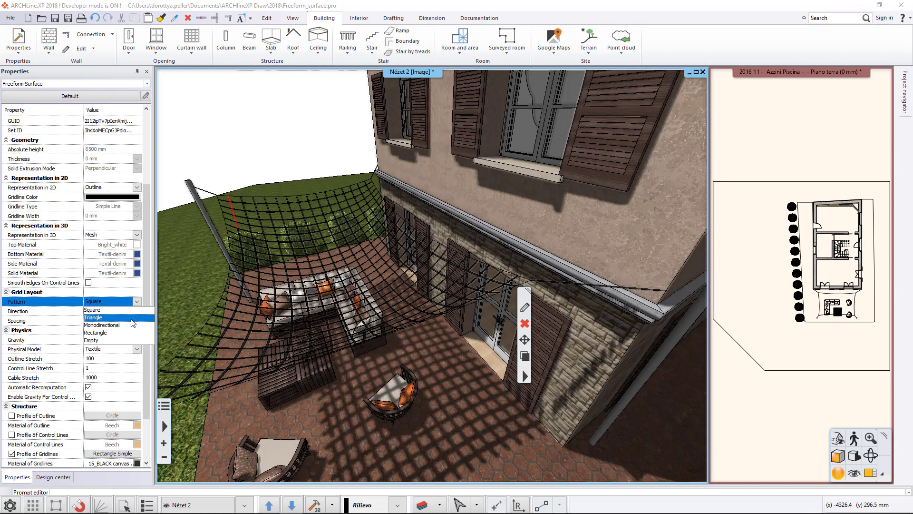
click(134, 317)
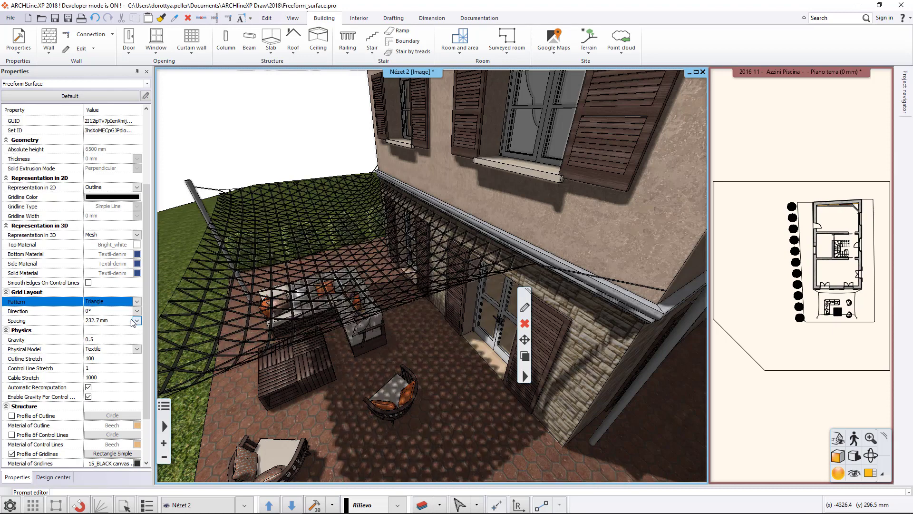
click(137, 301)
click(127, 325)
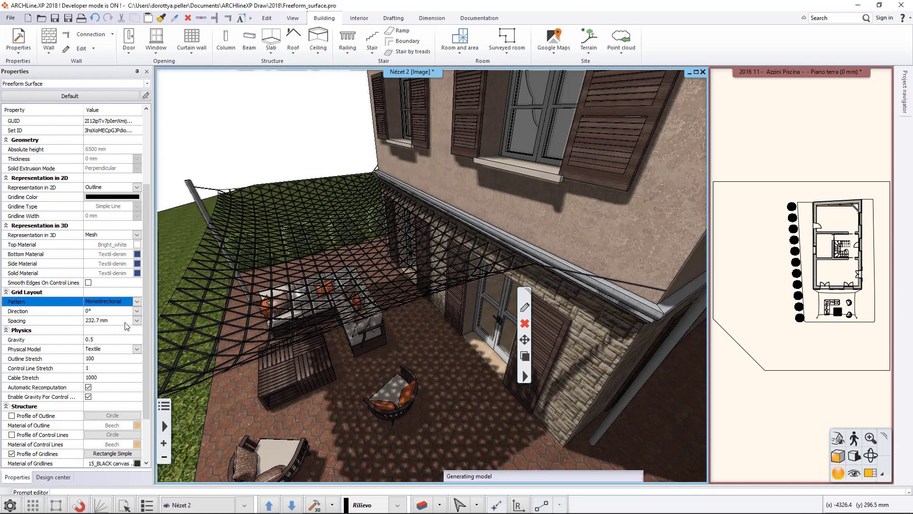
click(99, 312)
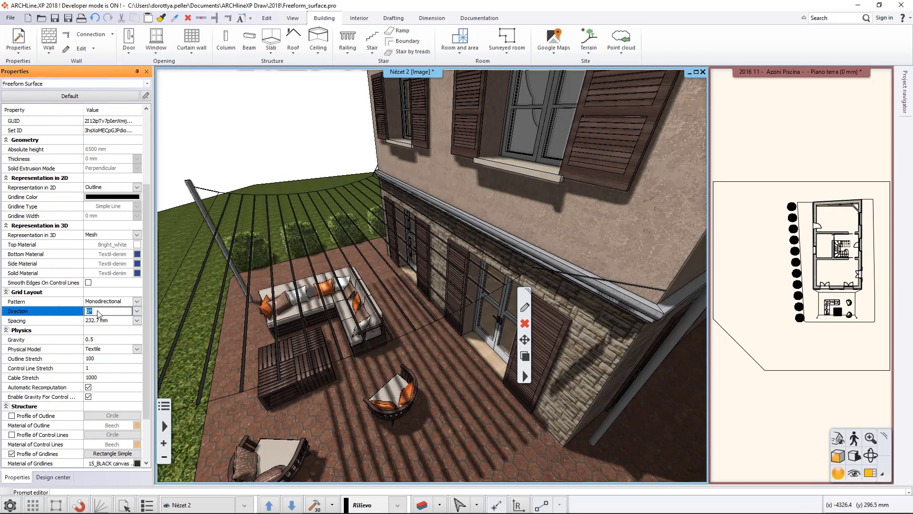
key(Return)
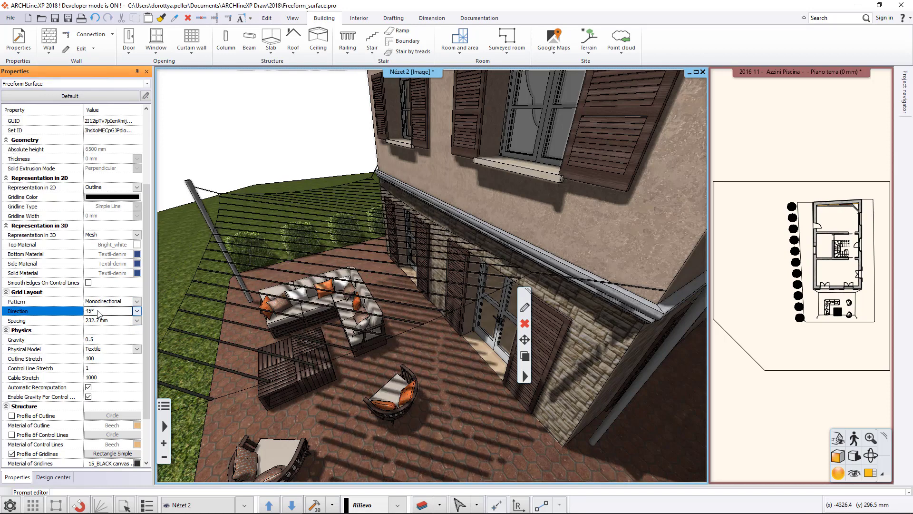
click(136, 301)
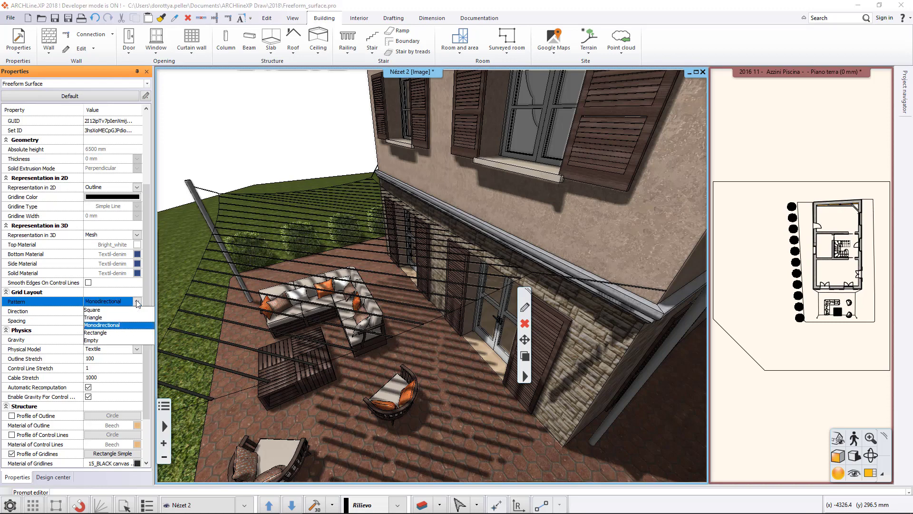
click(114, 332)
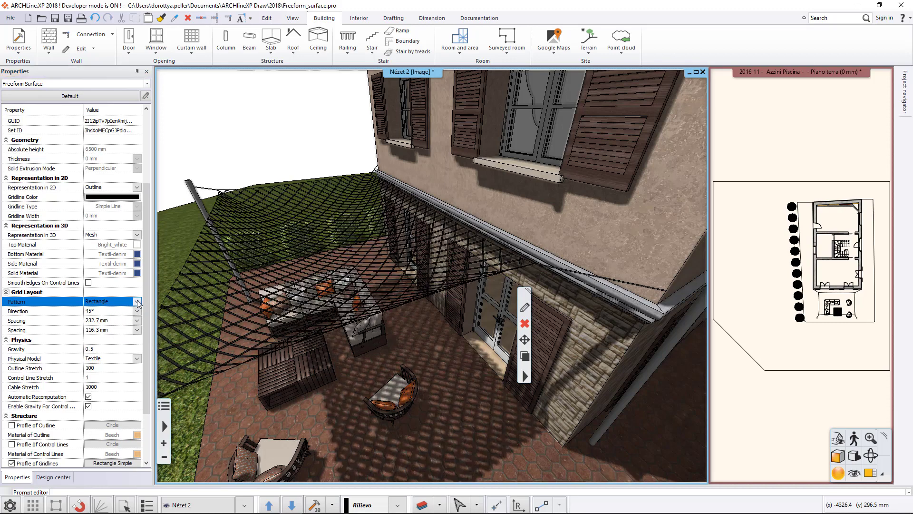
click(136, 301)
click(118, 344)
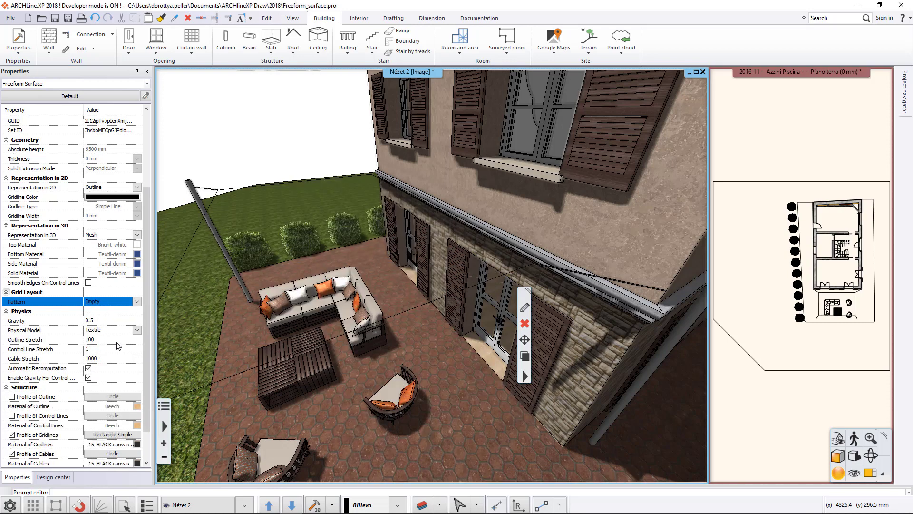
click(136, 301)
Step: Set the grid to a Square pattern at 0° direction with 100 mm spacing
click(118, 310)
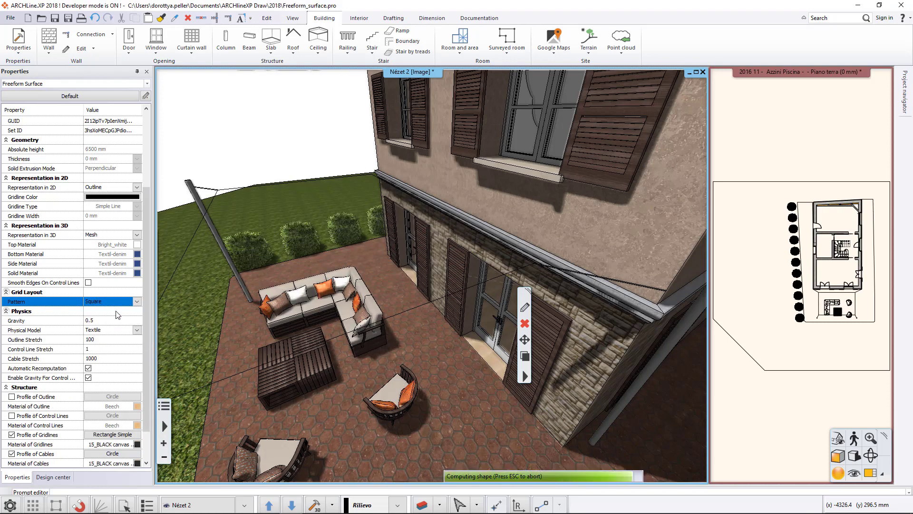
click(112, 311)
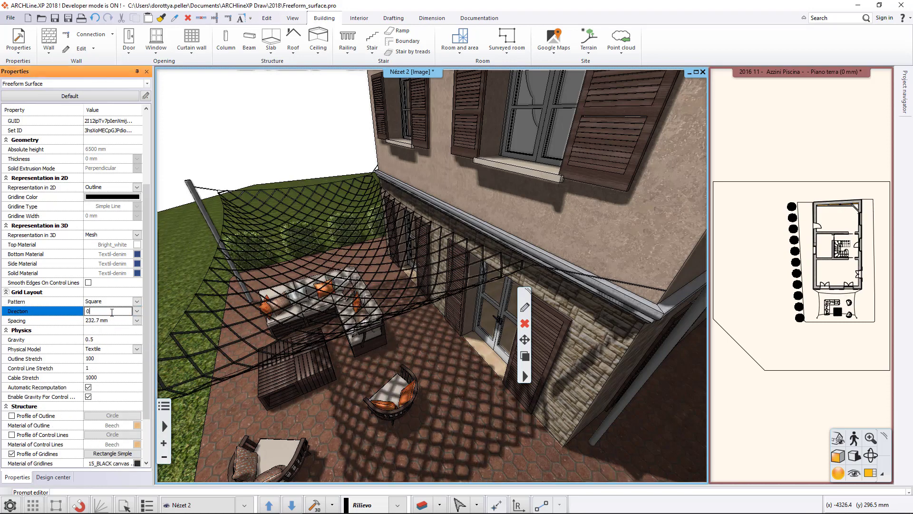
text(0)
click(114, 305)
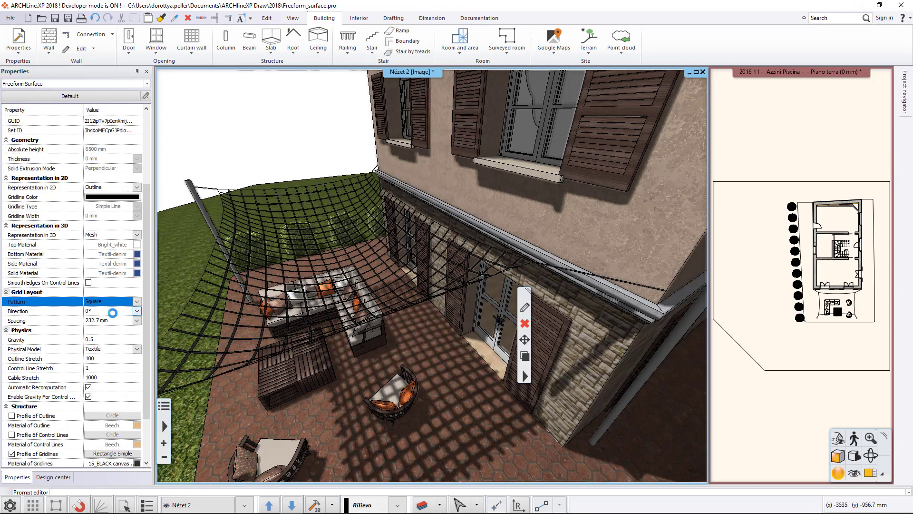
click(120, 322)
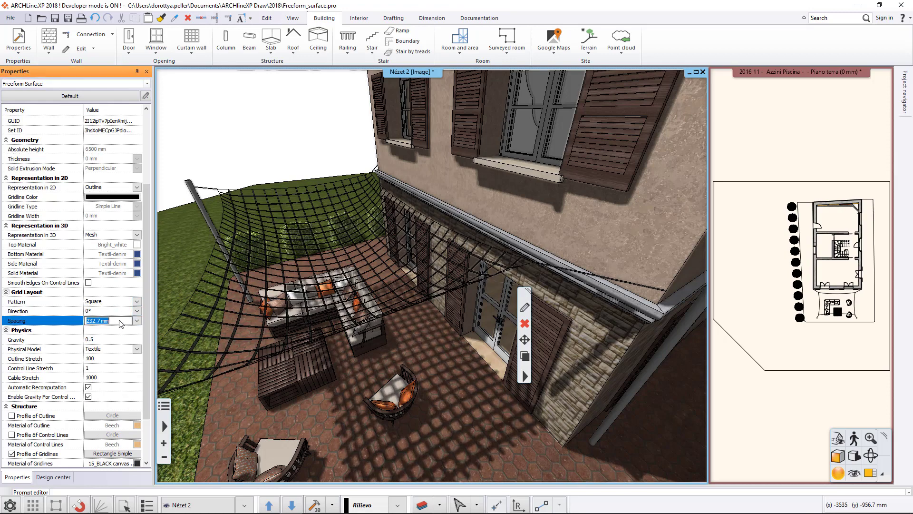
text(100)
key(Return)
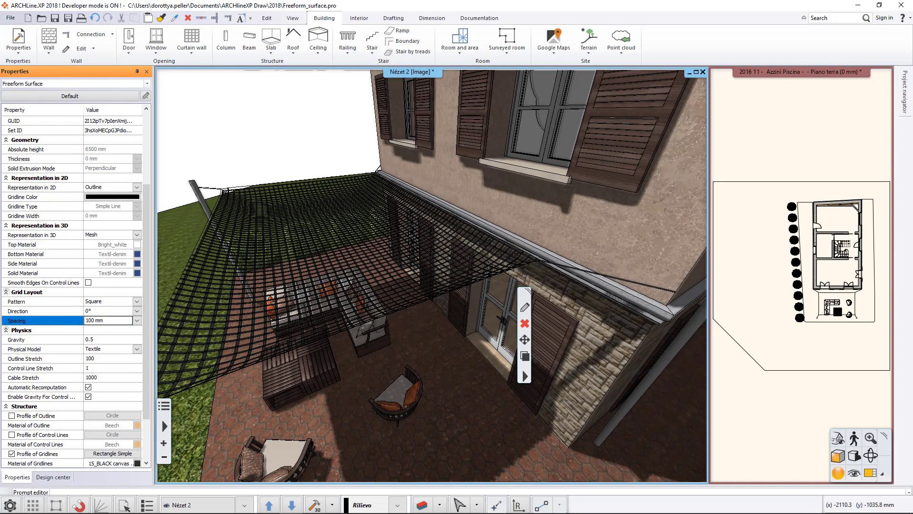
middle_drag(476, 247, 414, 238)
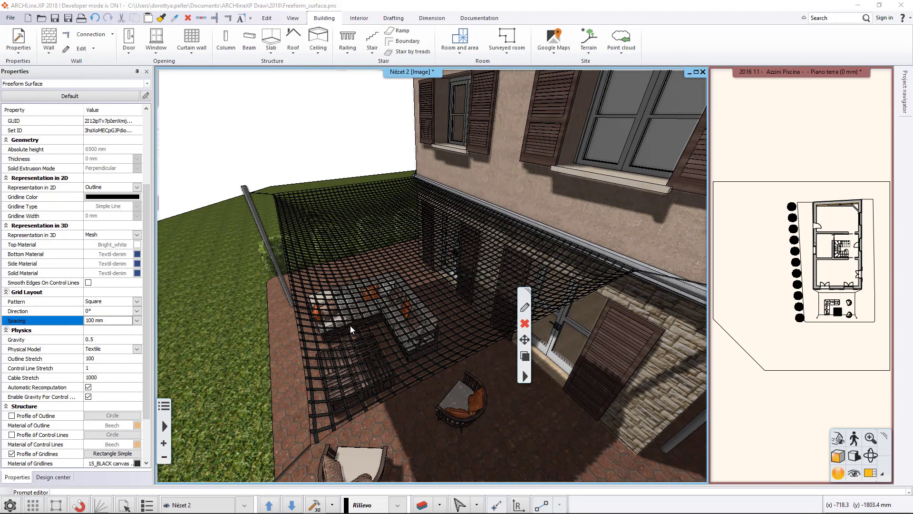
Step: Try the Outline 3D representation, toggling Profile of Outline on and off
click(137, 234)
click(126, 244)
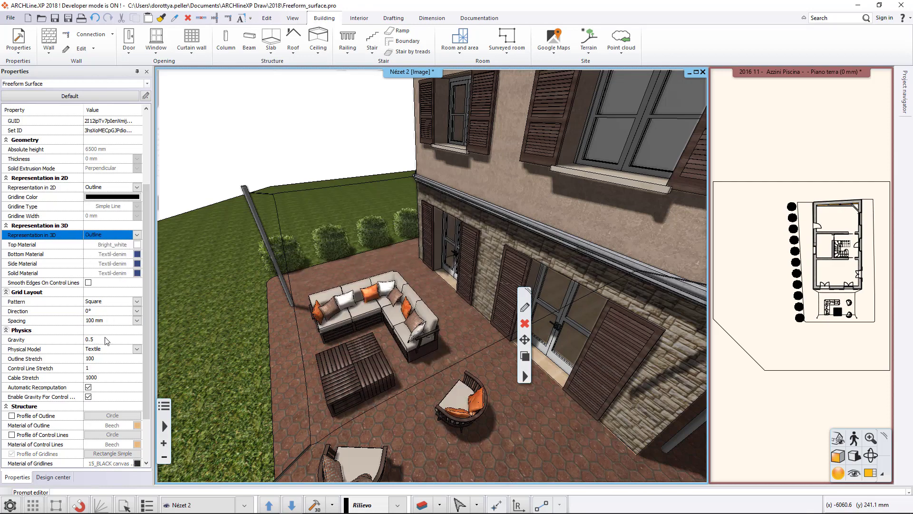
scroll(107, 341, down, 1)
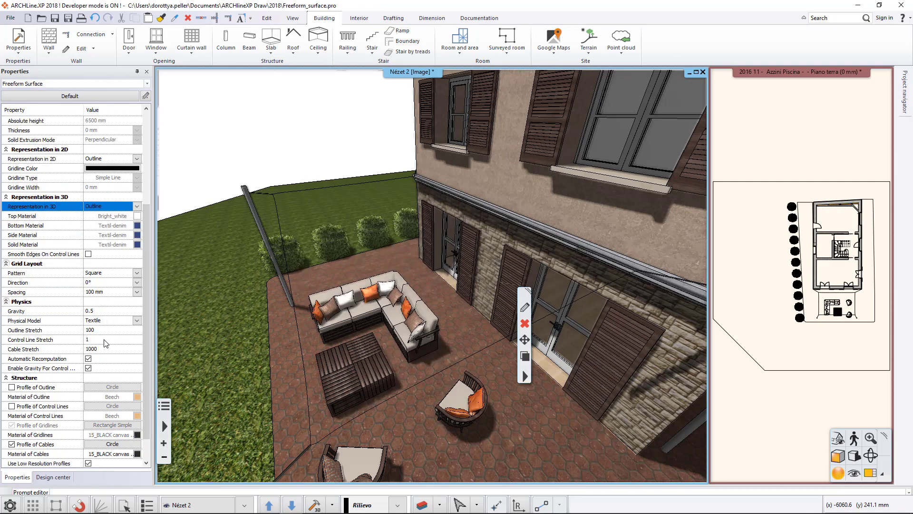
click(12, 387)
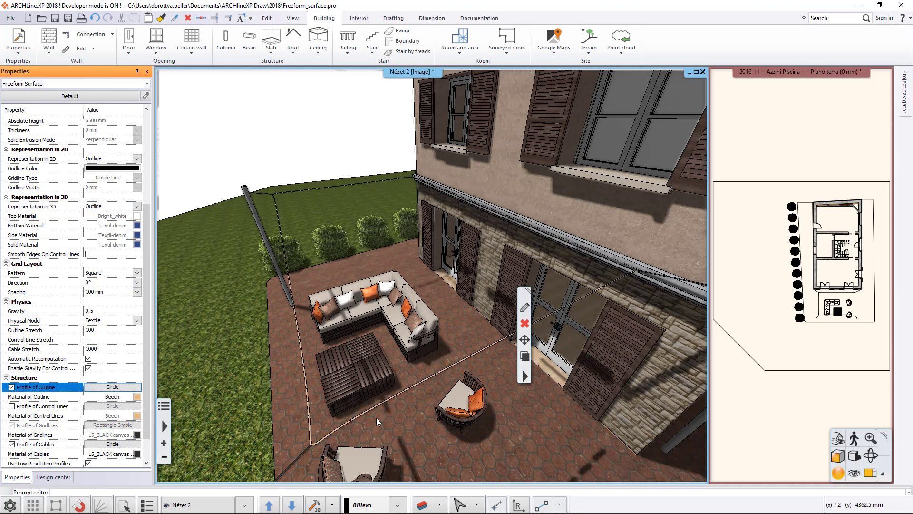
click(13, 388)
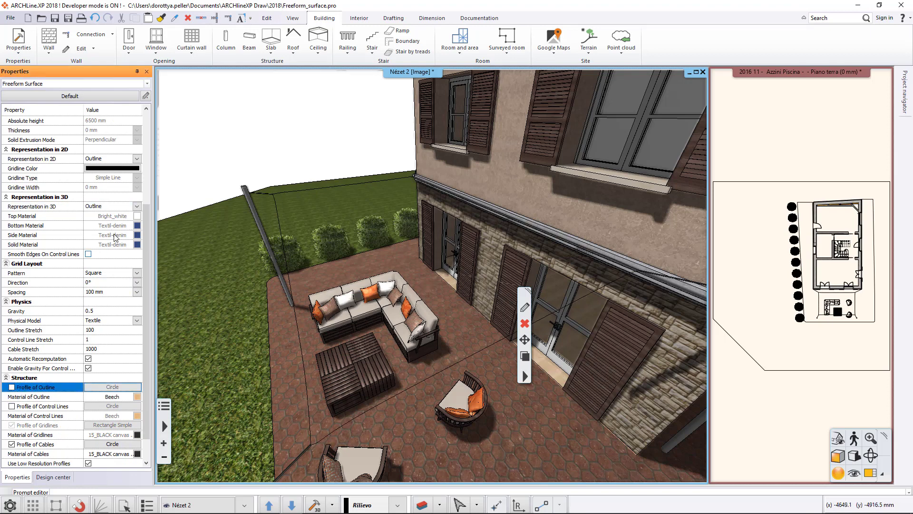
Step: Switch the 3D representation back to Surface so the awning renders solid white
click(137, 207)
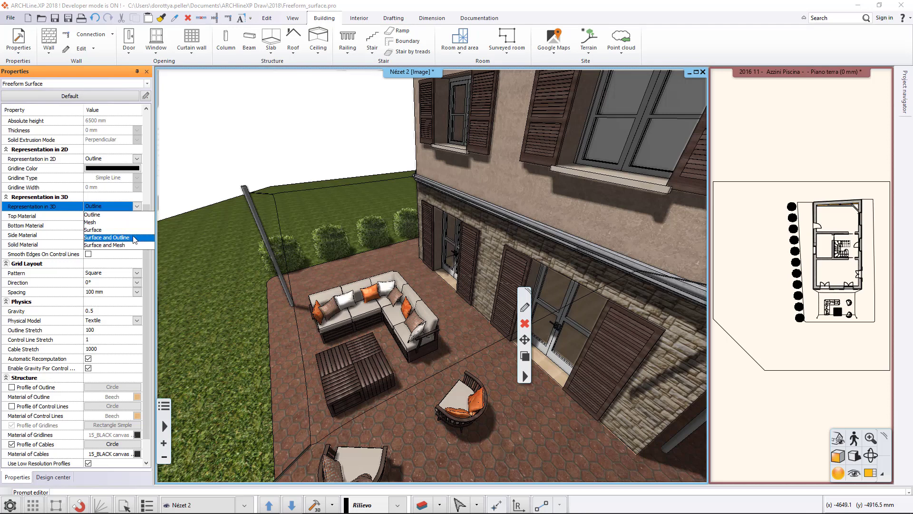
click(107, 230)
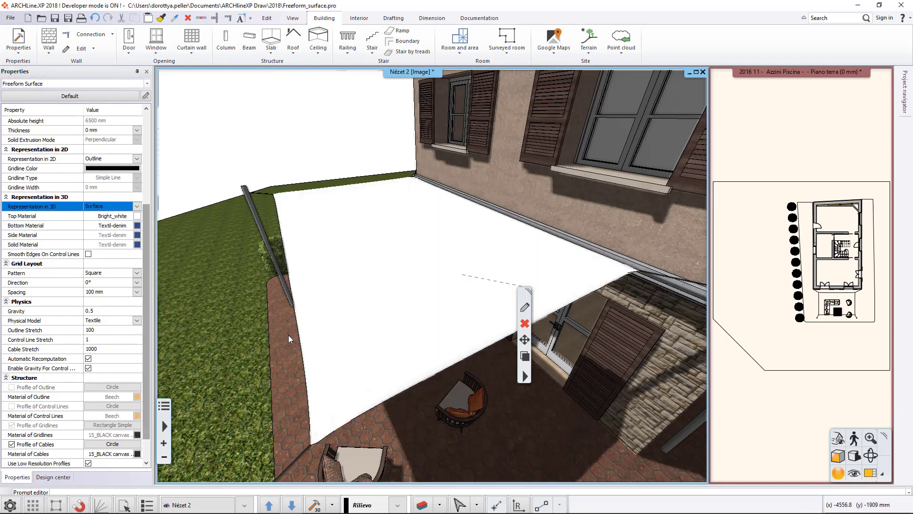
middle_drag(340, 333, 489, 313)
key(Escape)
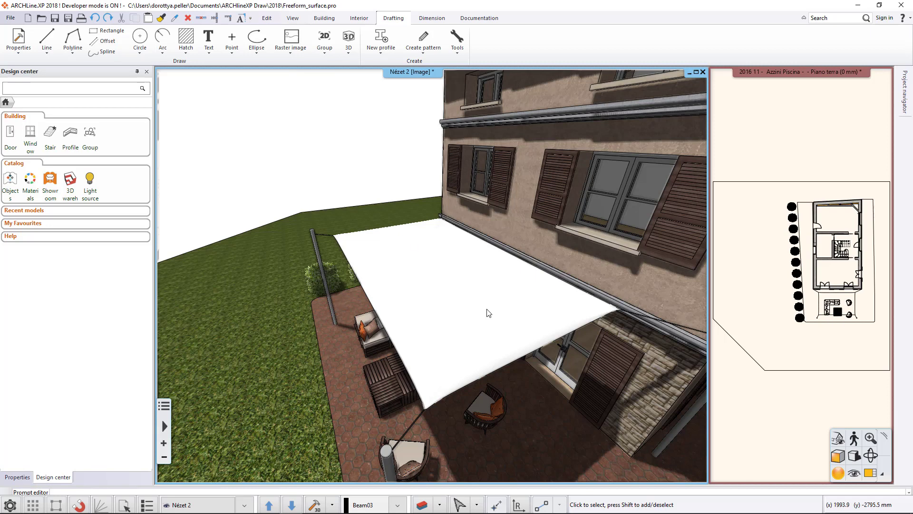
Step: Draw a Line from the left pole's top up to a point on the house wall
click(46, 38)
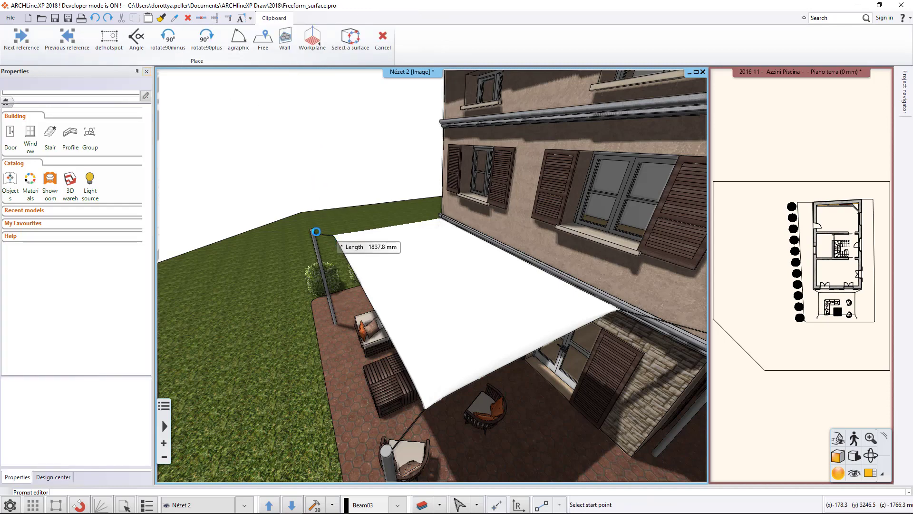
click(315, 231)
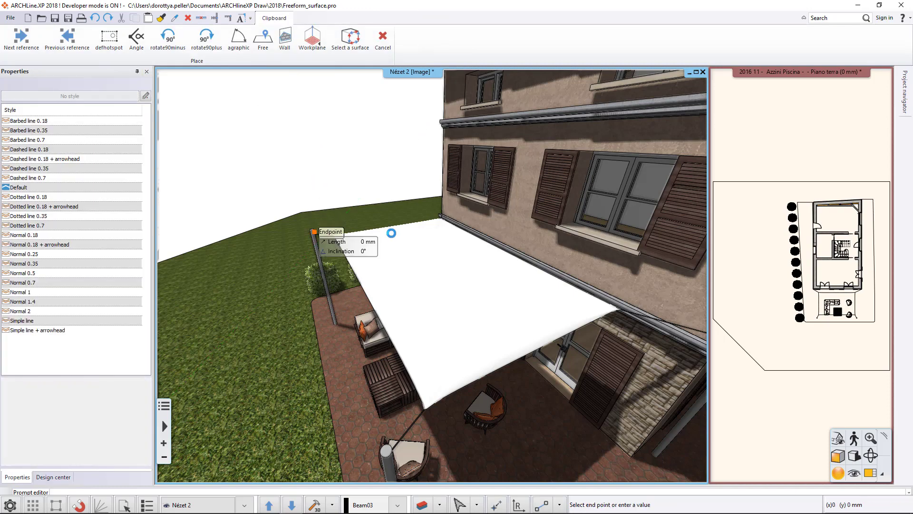
middle_drag(360, 182, 333, 128)
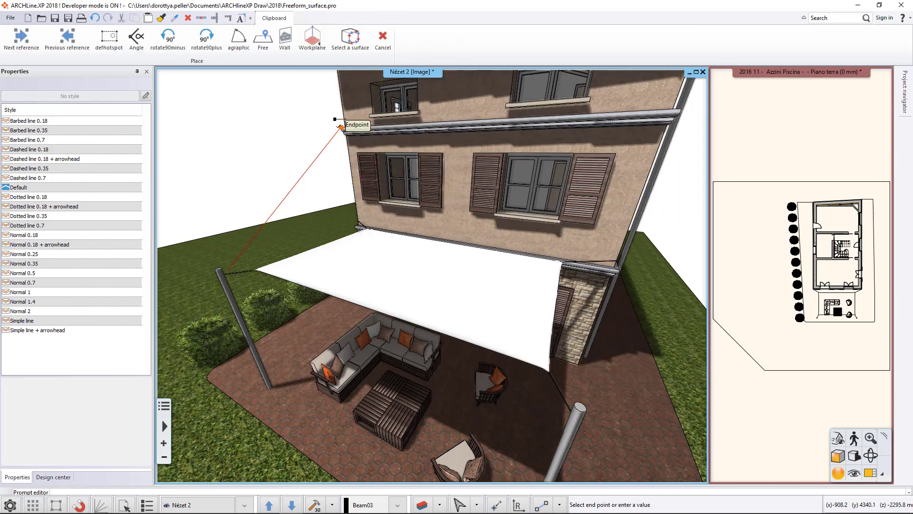
middle_drag(479, 207, 439, 210)
Step: Turn the awning's free edge into a custom edge following the new 3D line
click(390, 230)
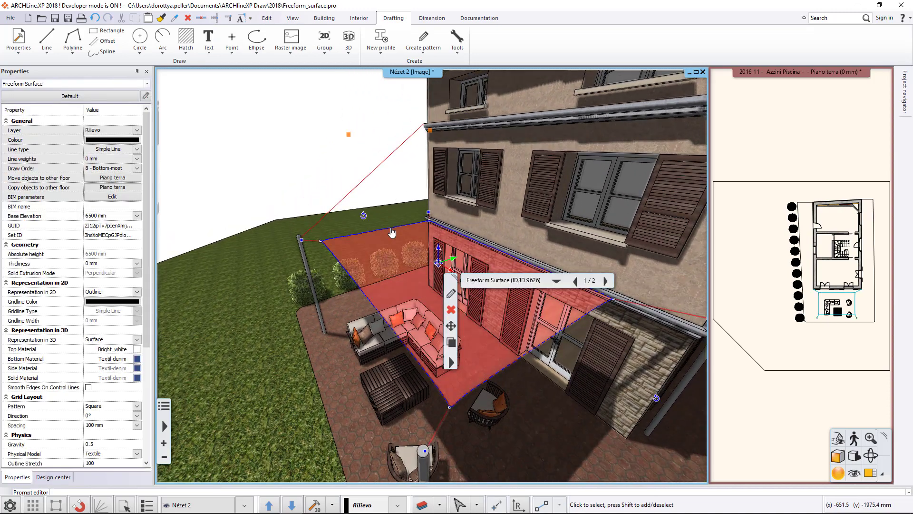
right_click(391, 232)
click(466, 279)
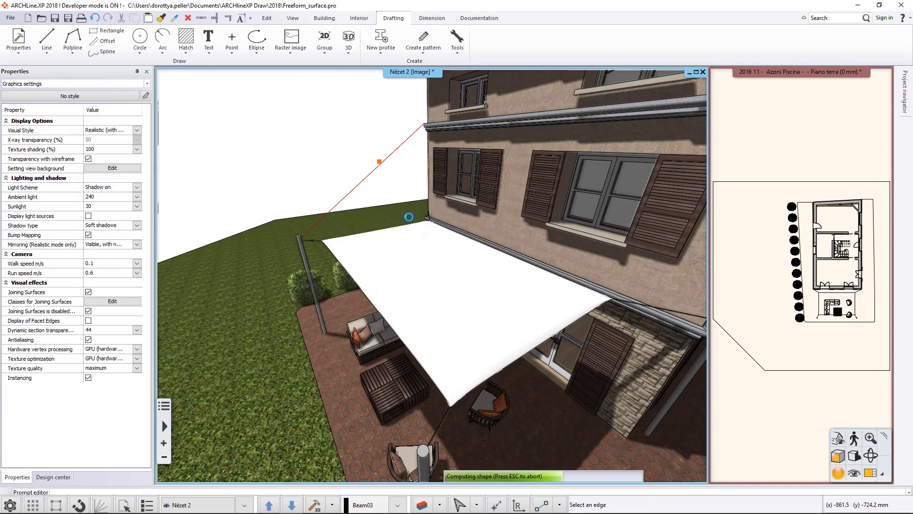
key(Escape)
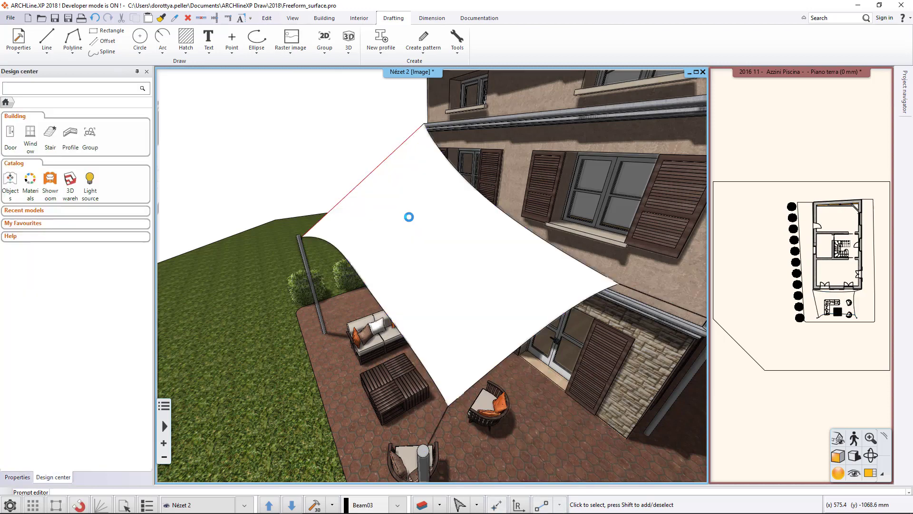
click(353, 195)
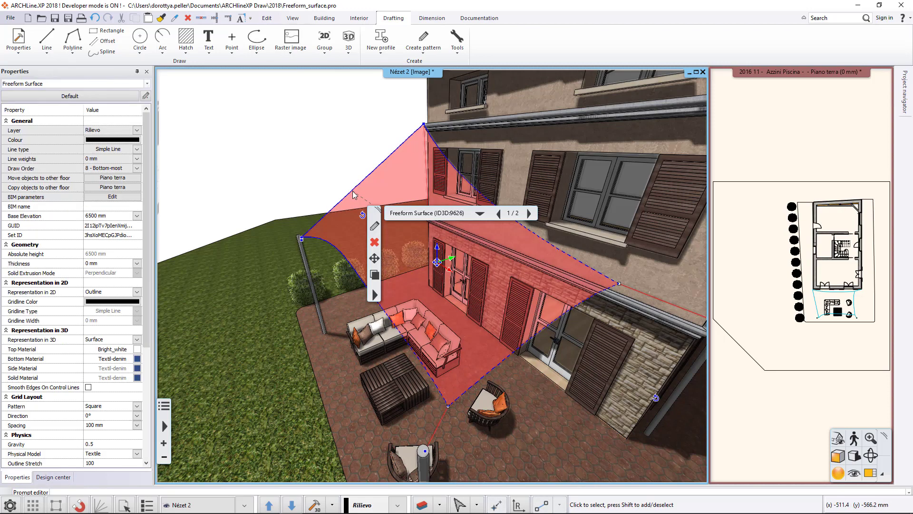
click(349, 195)
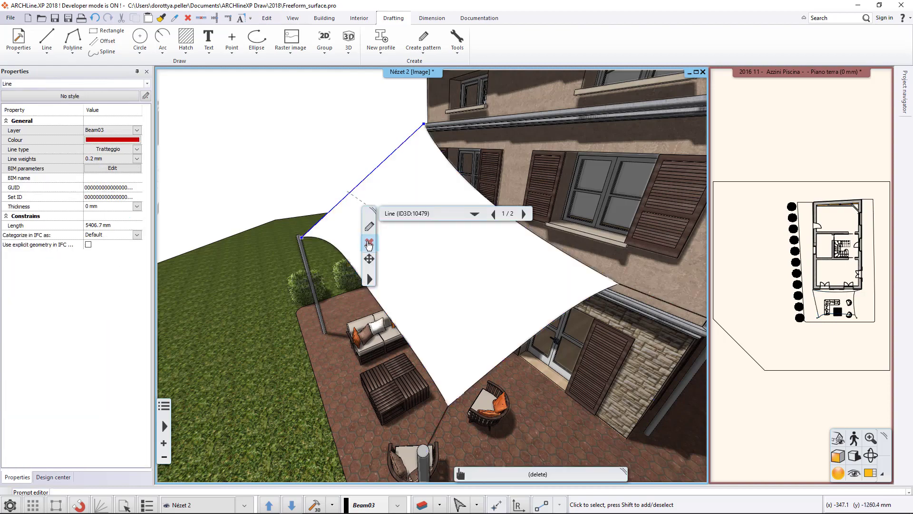